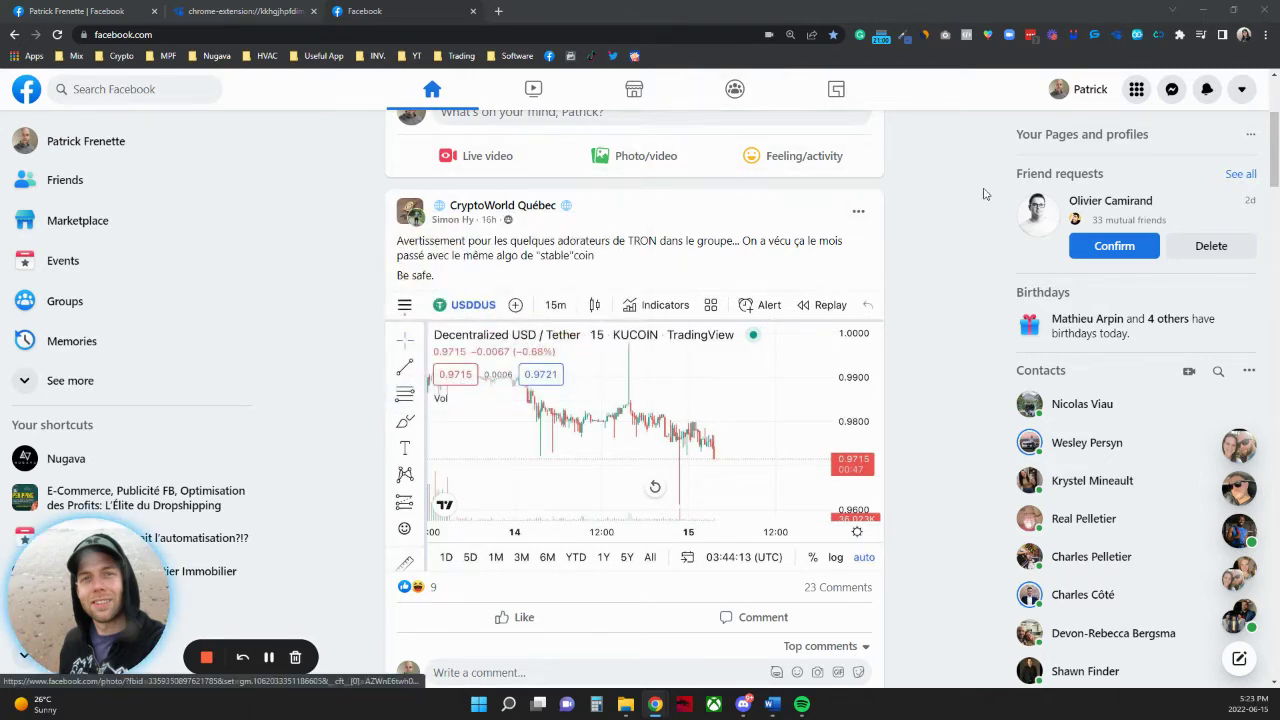
- Open Friend Connector Pro for the CryptoWorld Québec post and try the Comments and Both lookup options
scroll(826, 302, down, 1)
scroll(856, 250, up, 1)
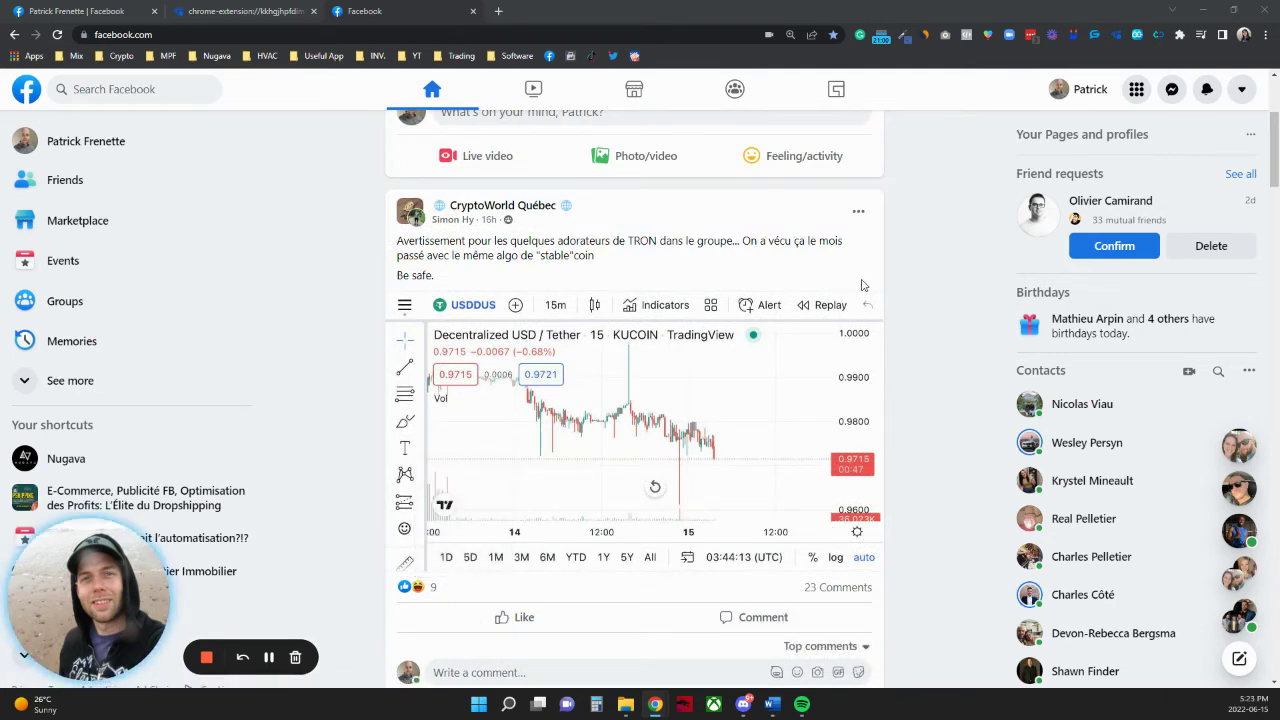
click(862, 213)
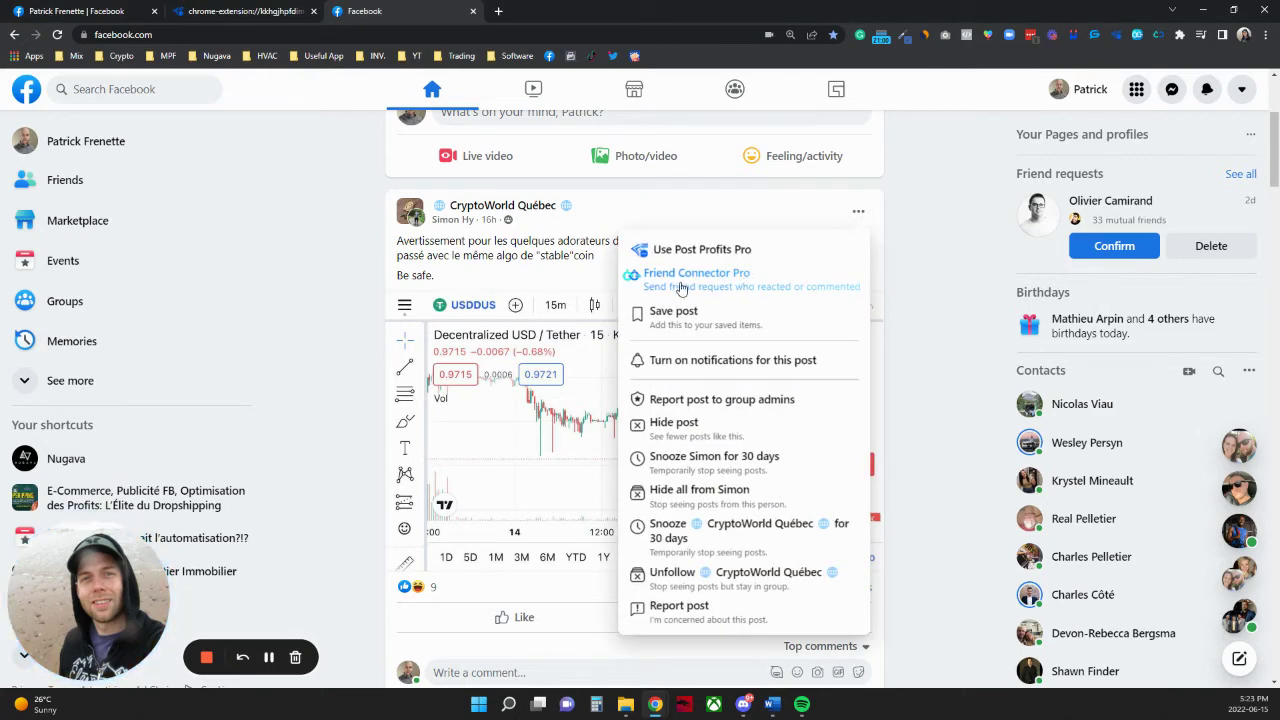
click(694, 284)
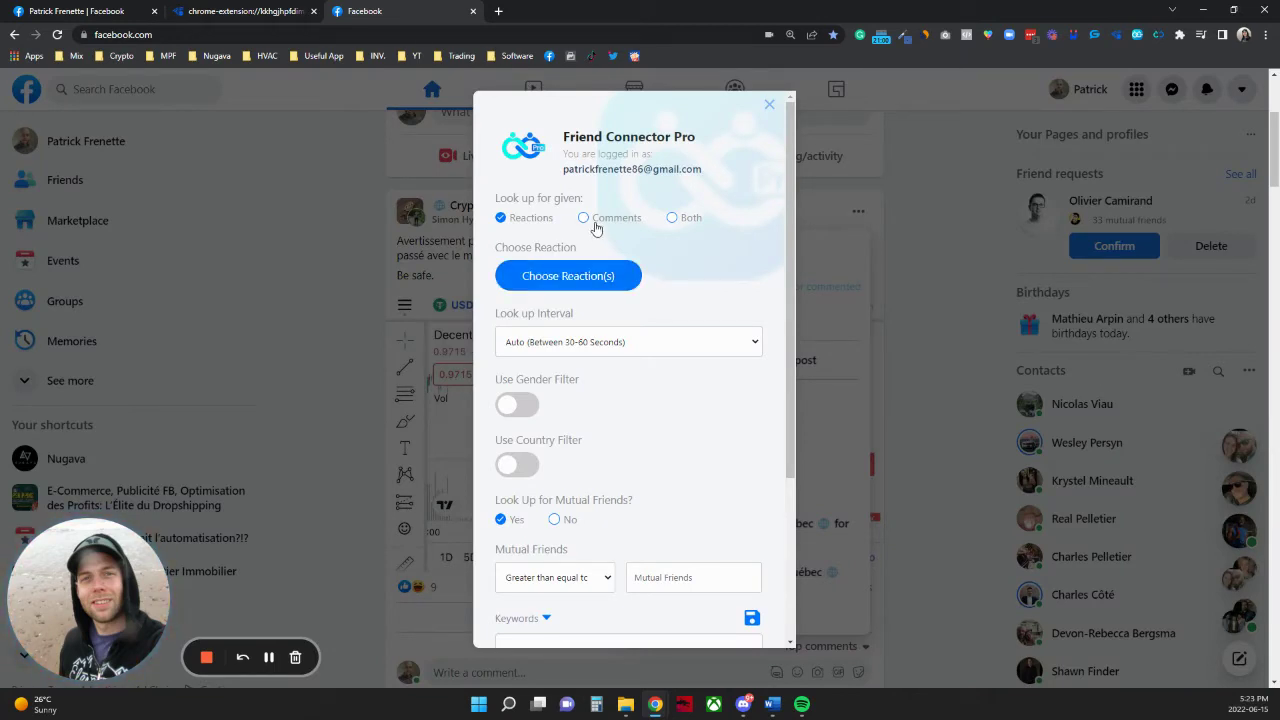
click(595, 221)
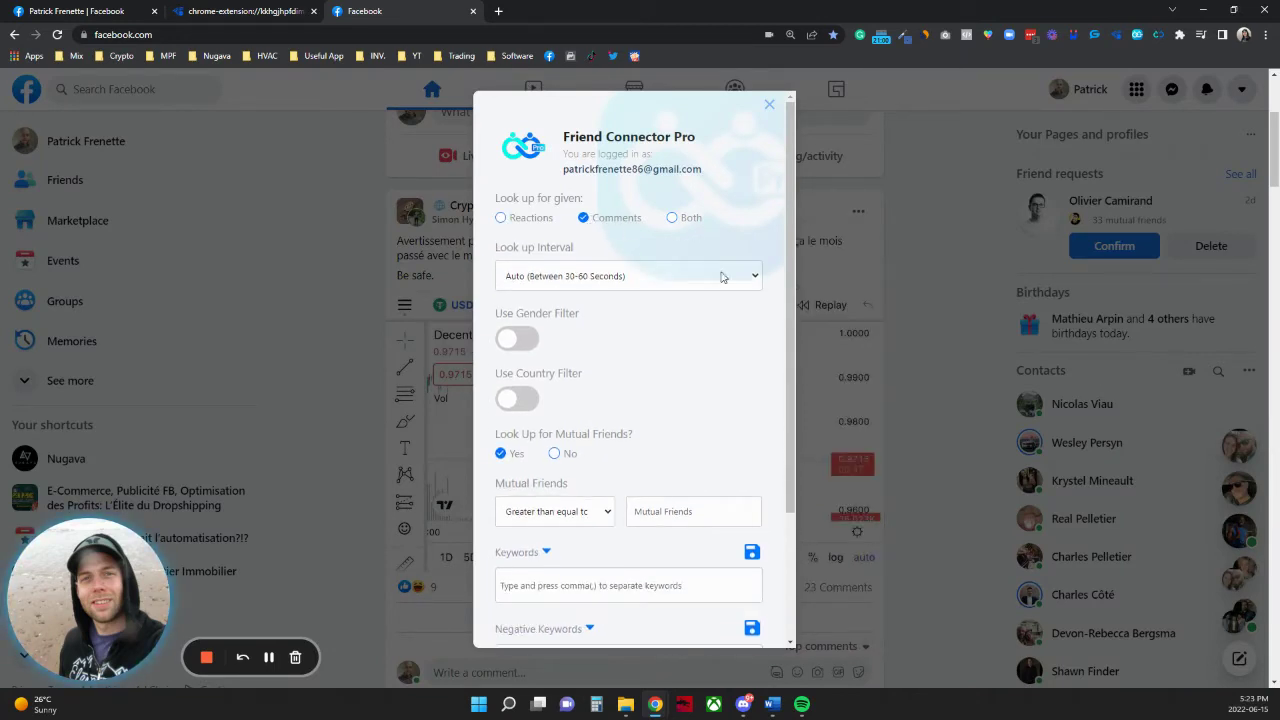
click(673, 219)
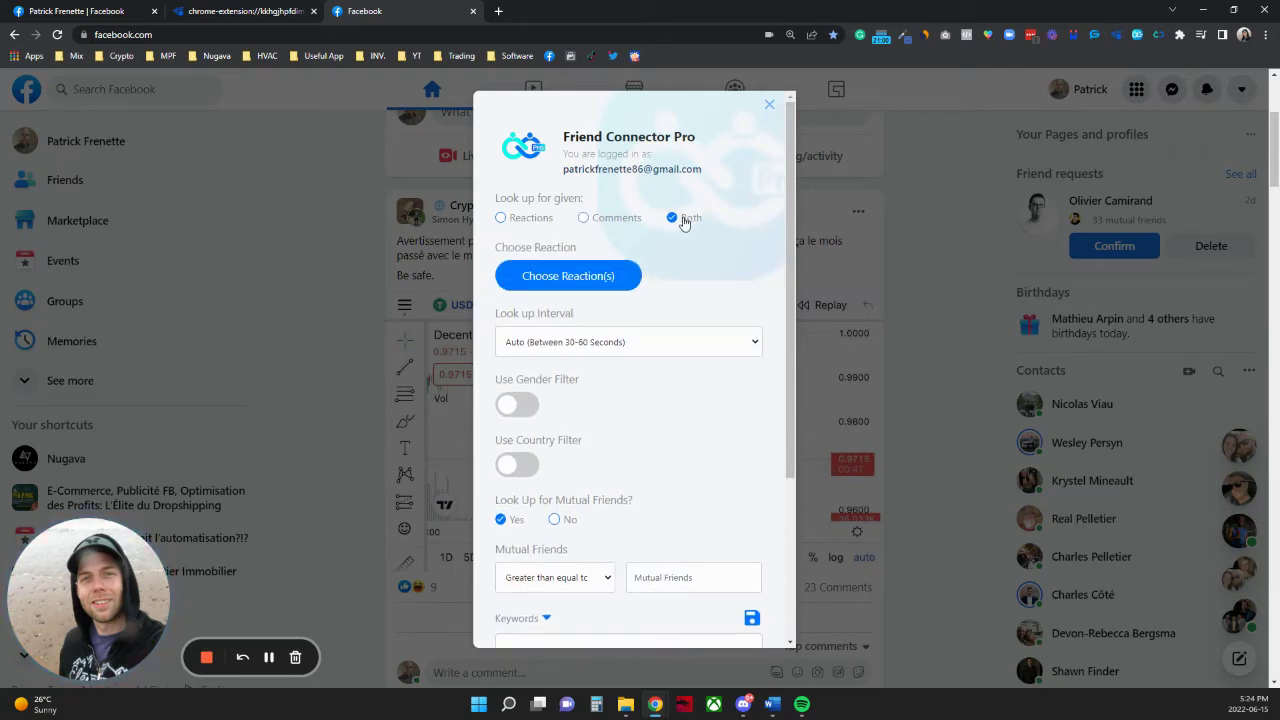
- Try the Reactions lookup with only the Like reaction selected, and dismiss the reaction list without applying it
click(528, 222)
click(551, 277)
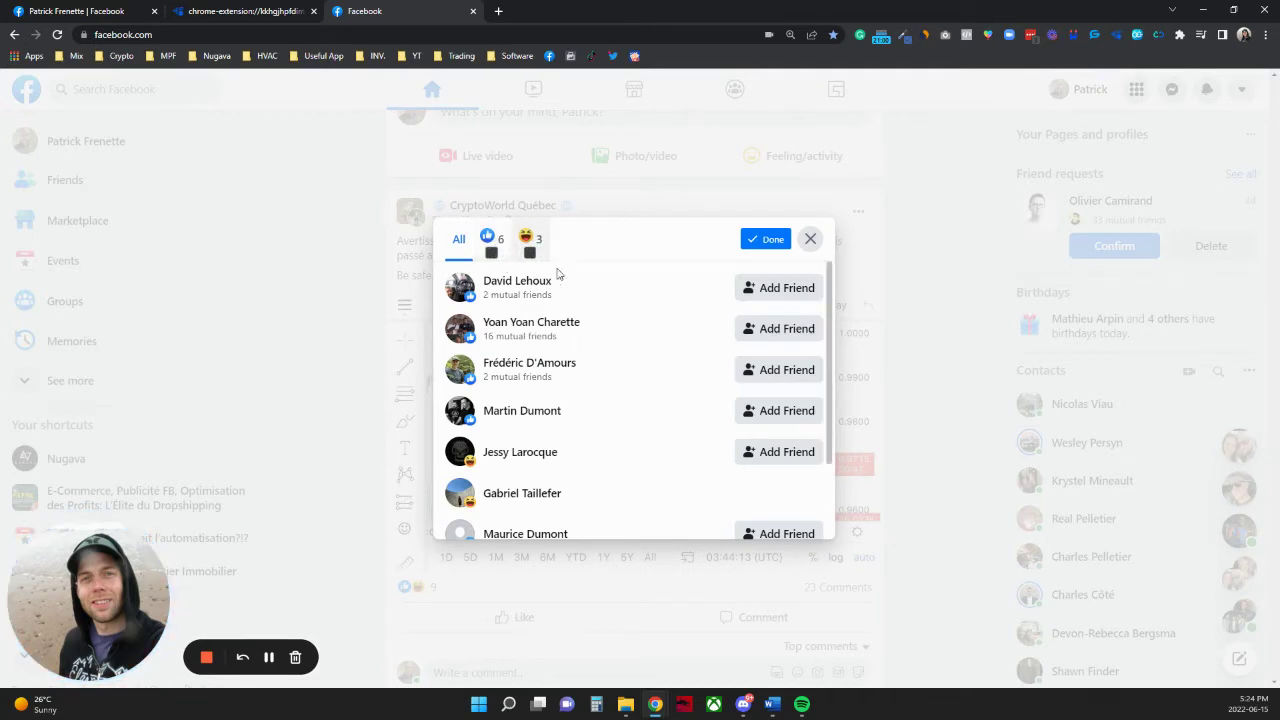
click(491, 253)
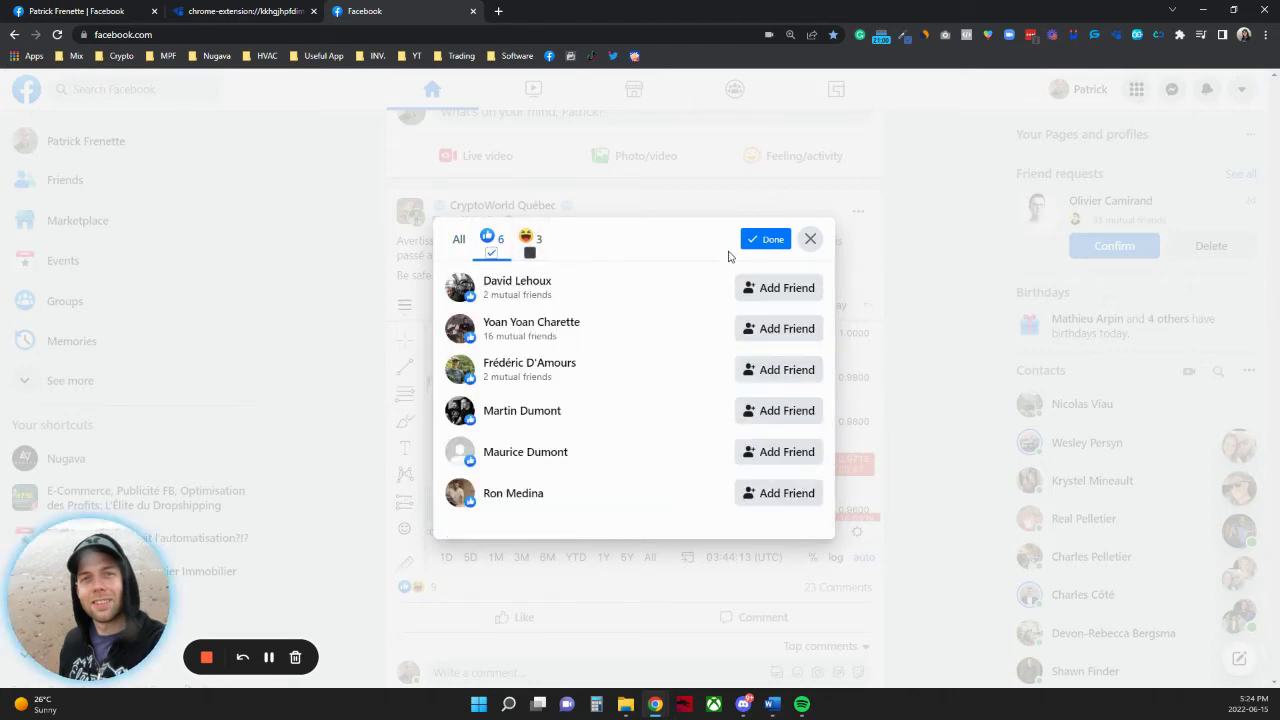
click(811, 242)
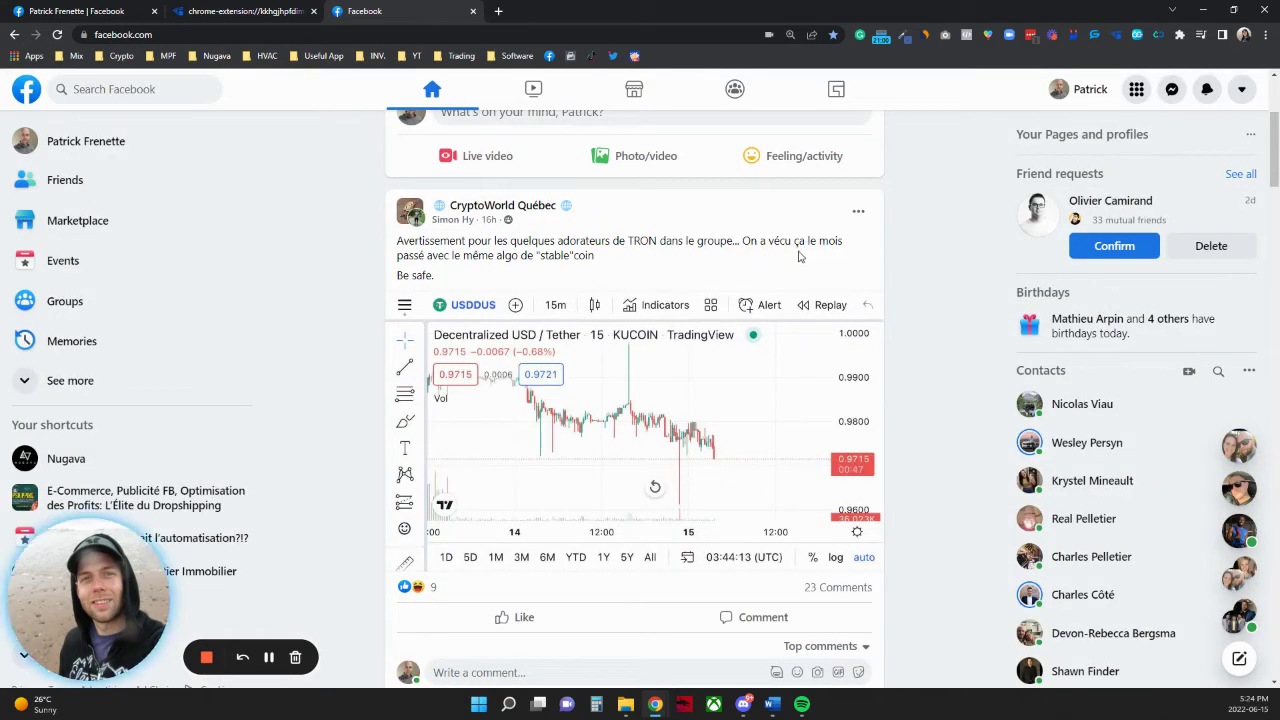
- Reopen Friend Connector Pro for the CryptoWorld Québec post and set its mutual friends filter to greater than or equal to 3
click(858, 211)
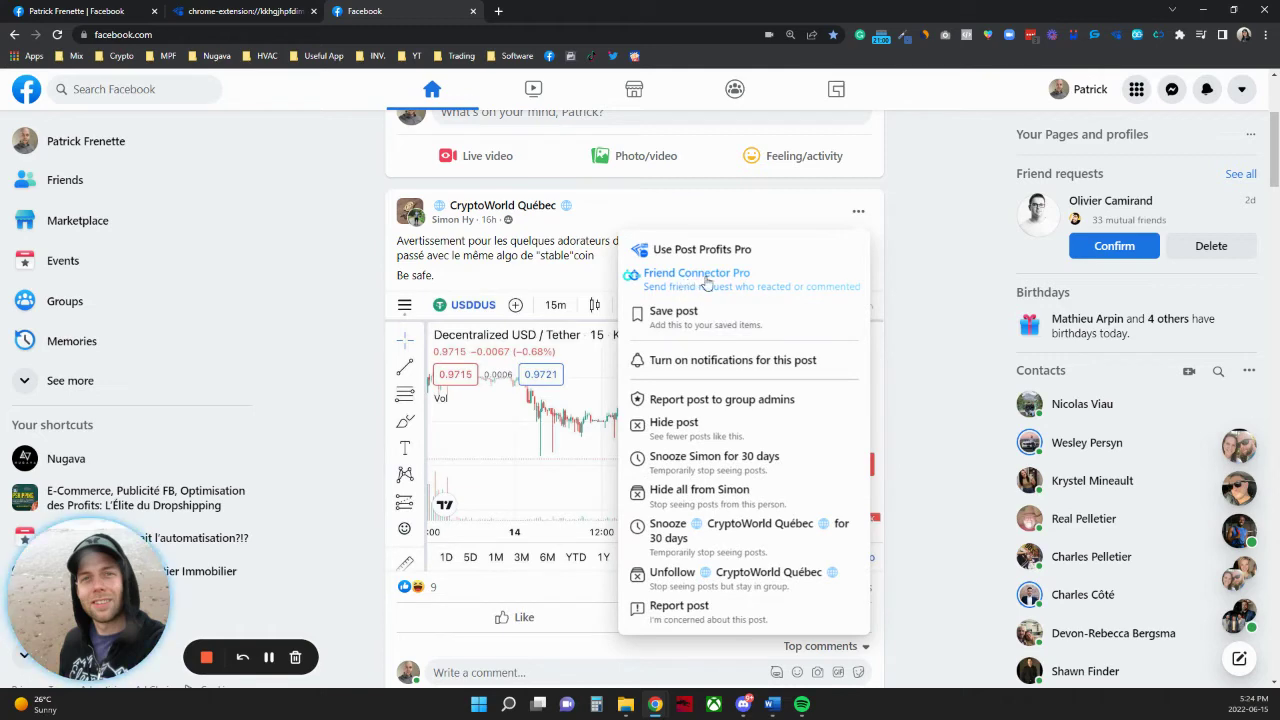
click(705, 282)
scroll(757, 214, down, 1)
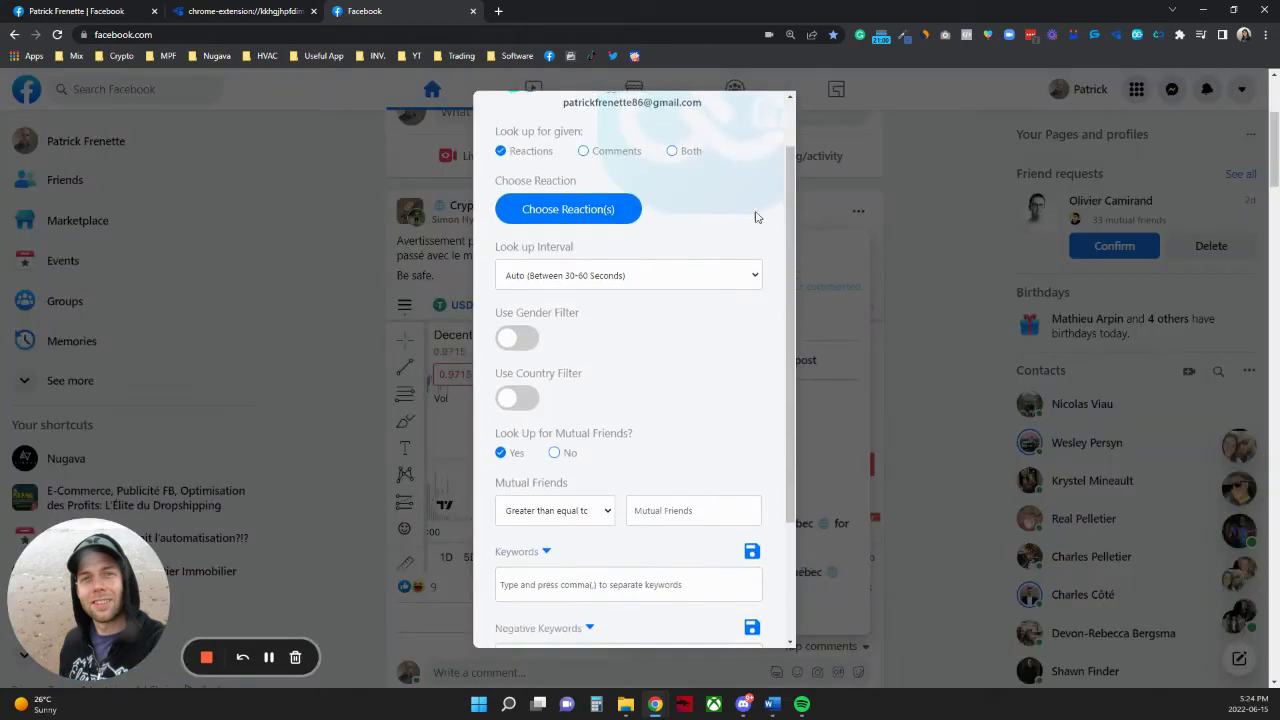
scroll(586, 429, down, 2)
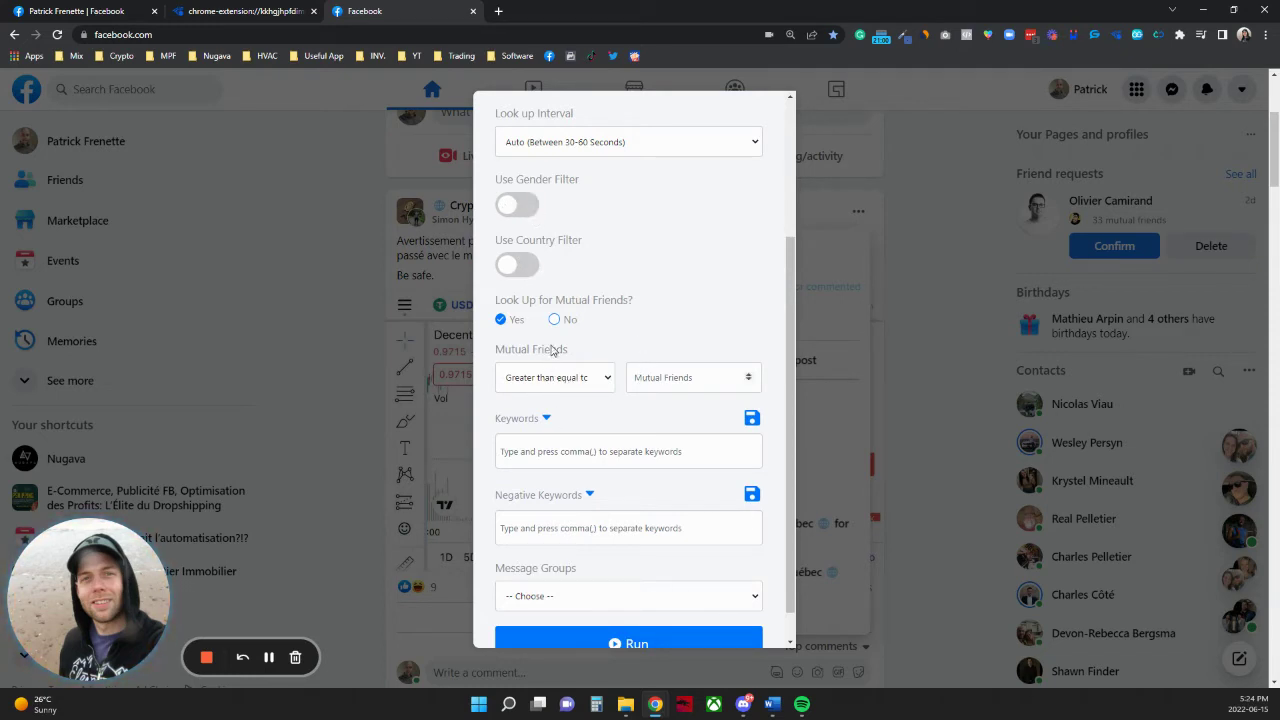
click(656, 381)
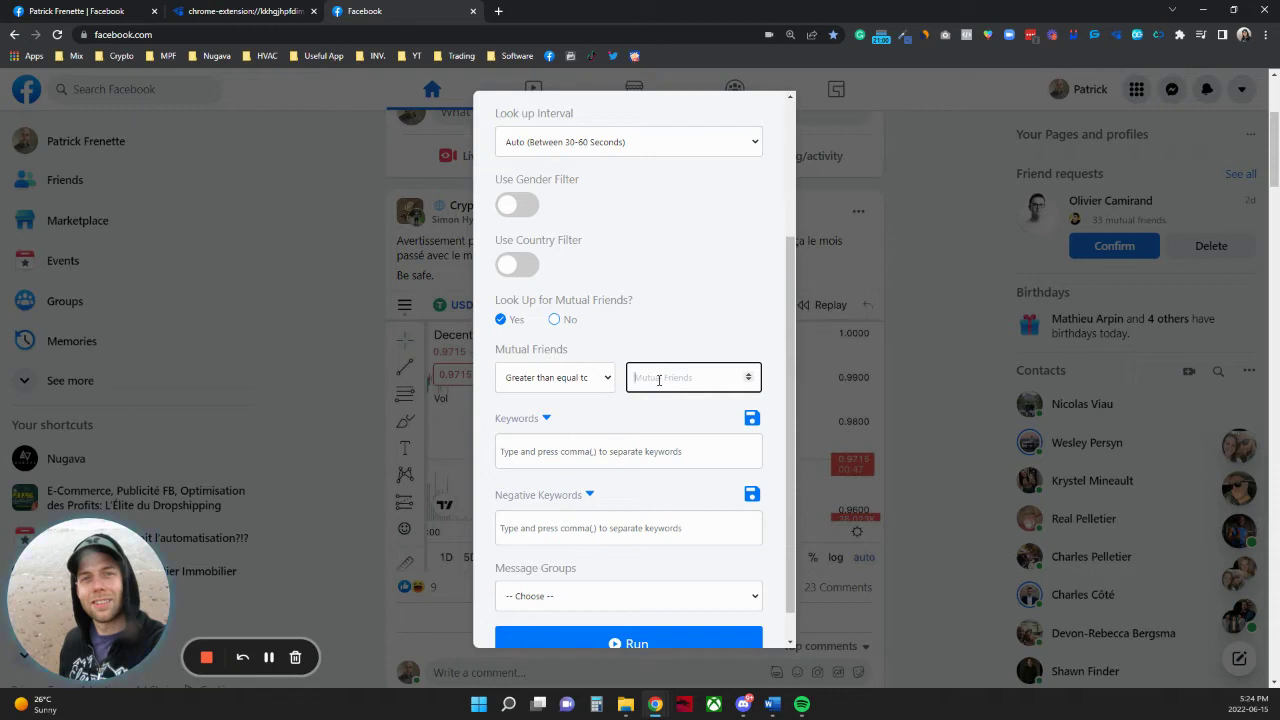
click(593, 388)
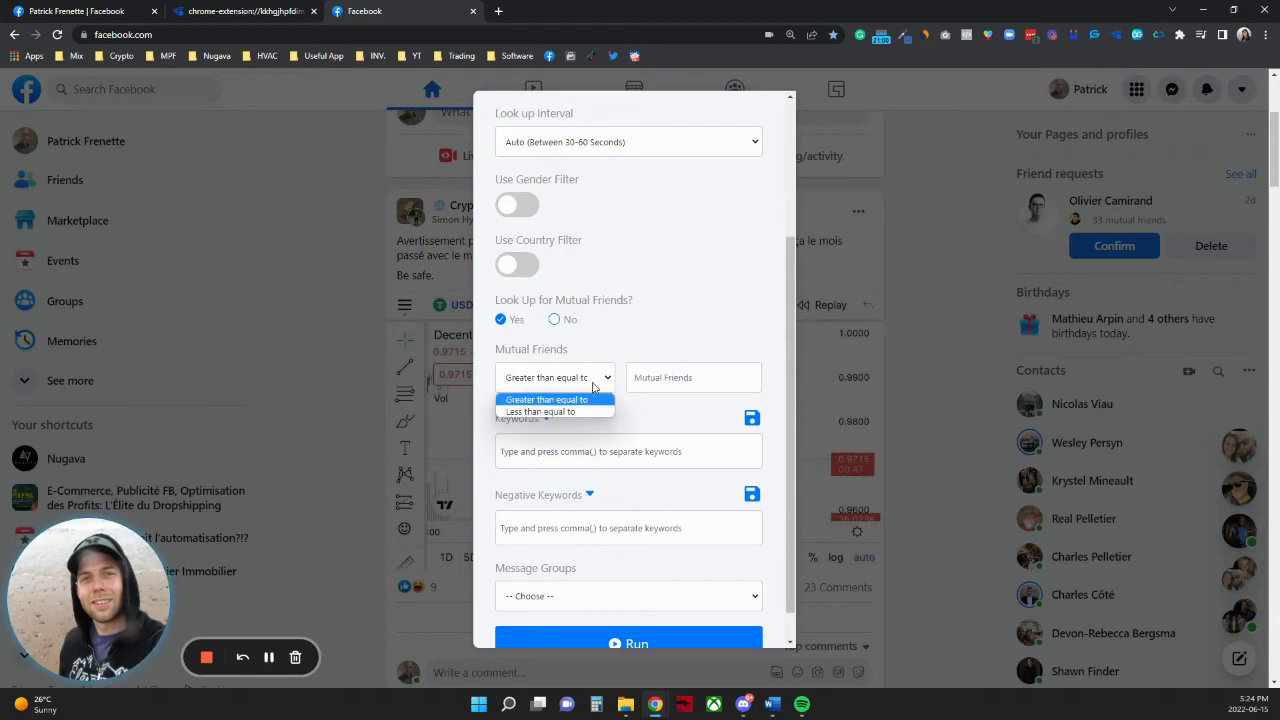
click(650, 376)
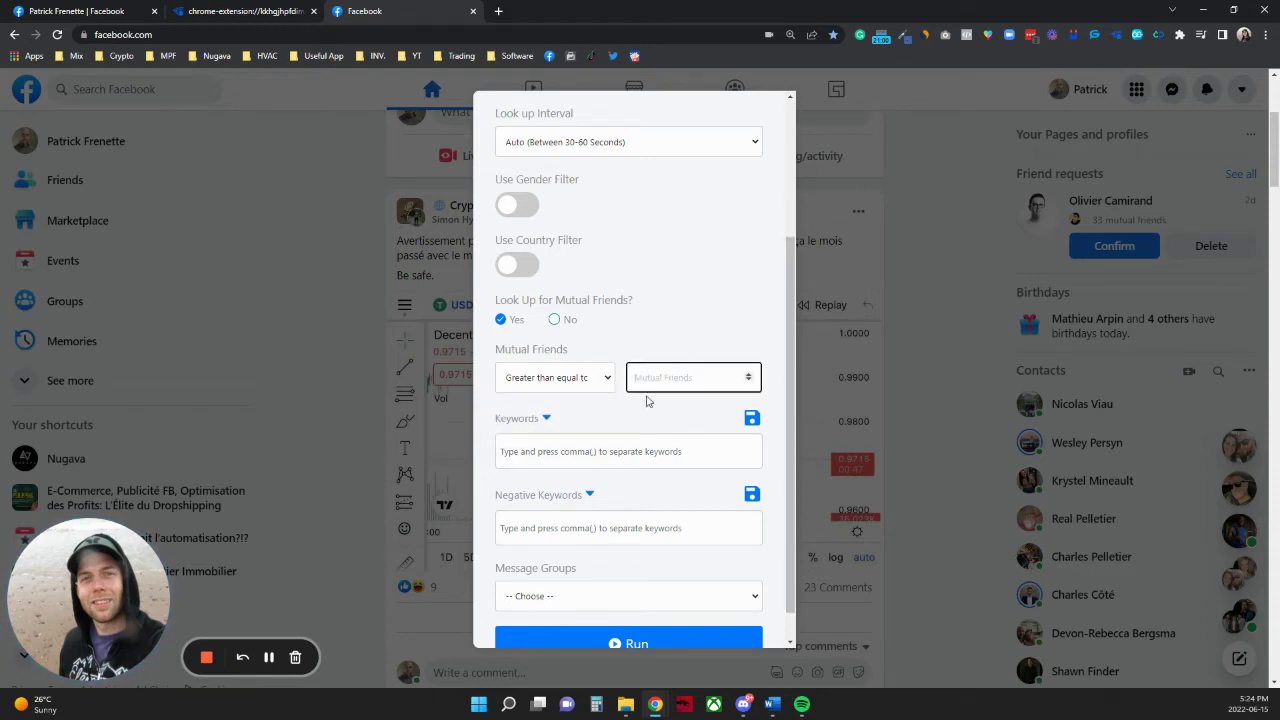
text(3)
- Set the lookup to Both so it covers people who reacted and people who commented
scroll(640, 375, up, 2)
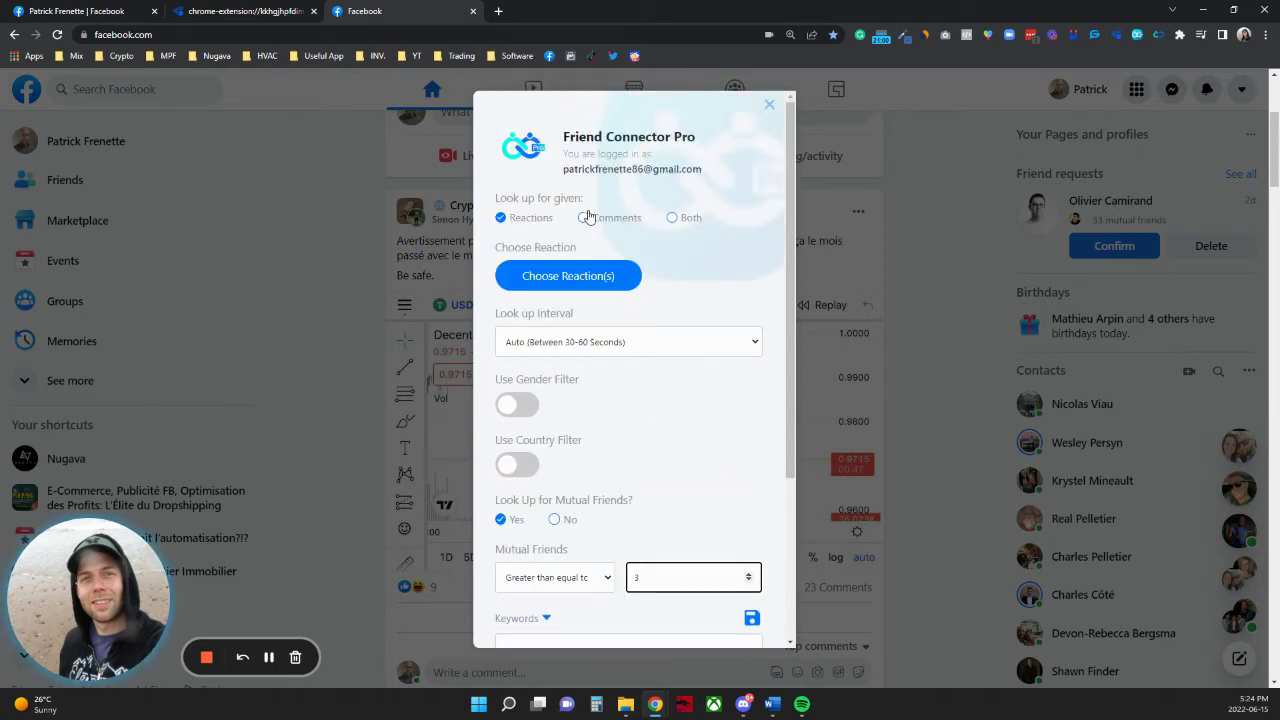
click(585, 217)
click(678, 226)
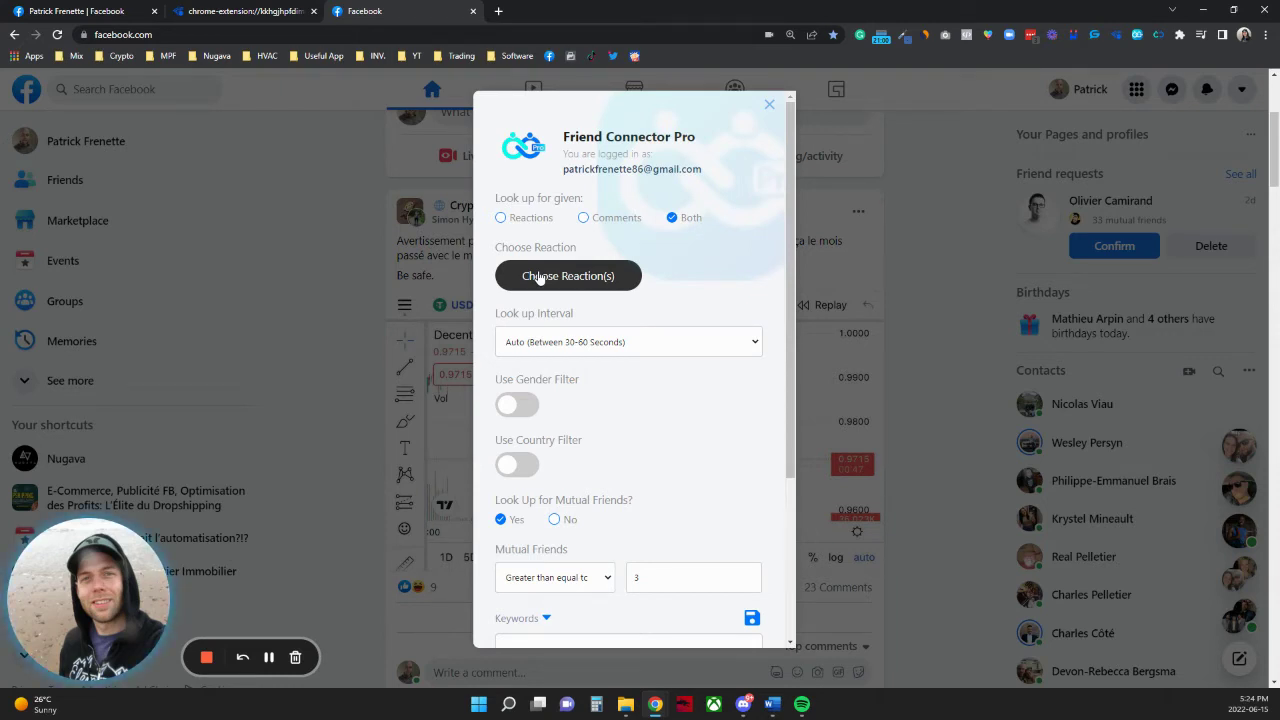
- Review the keyword filters and the available message groups, and close Friend Connector Pro without running it
scroll(689, 339, down, 3)
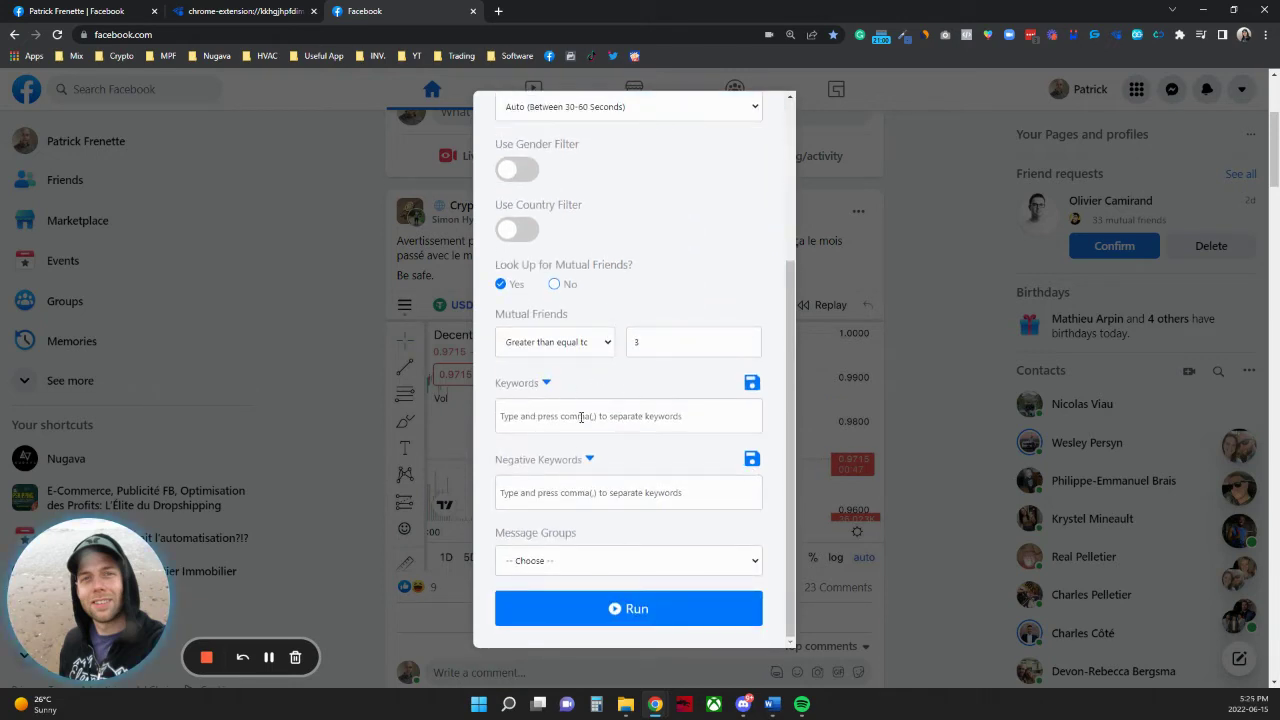
click(595, 560)
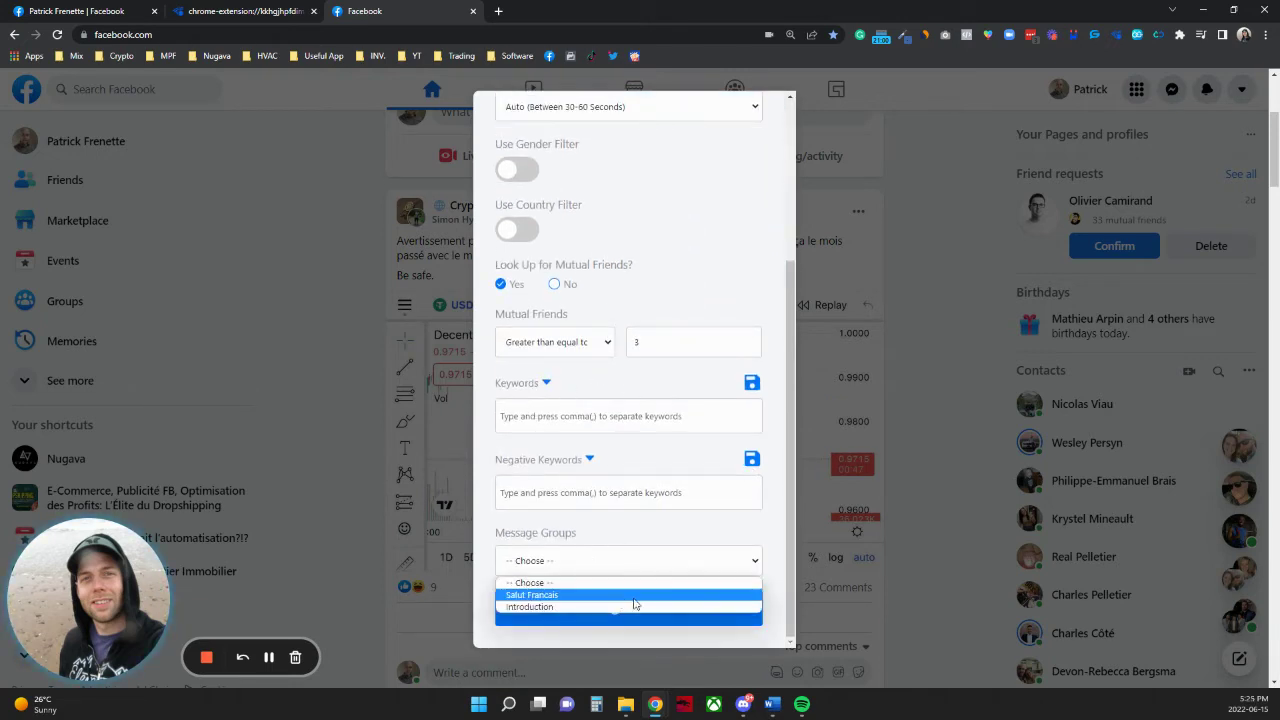
scroll(787, 236, up, 3)
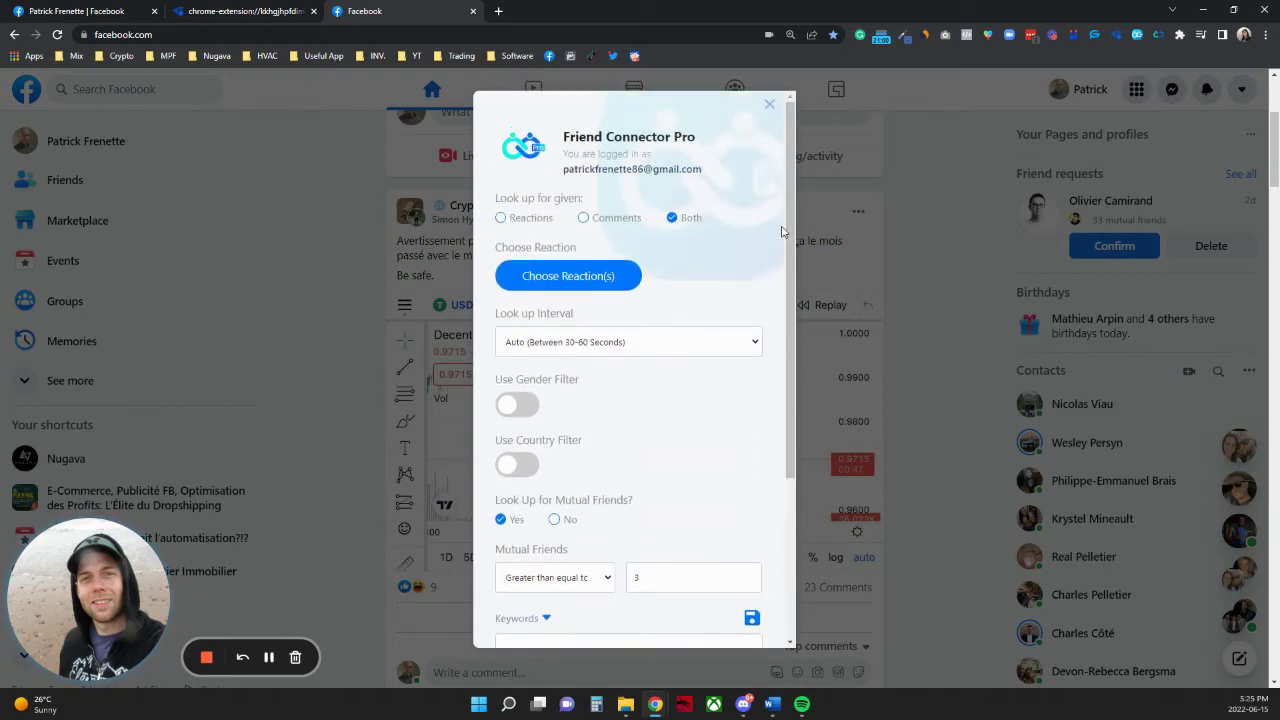
scroll(784, 232, down, 5)
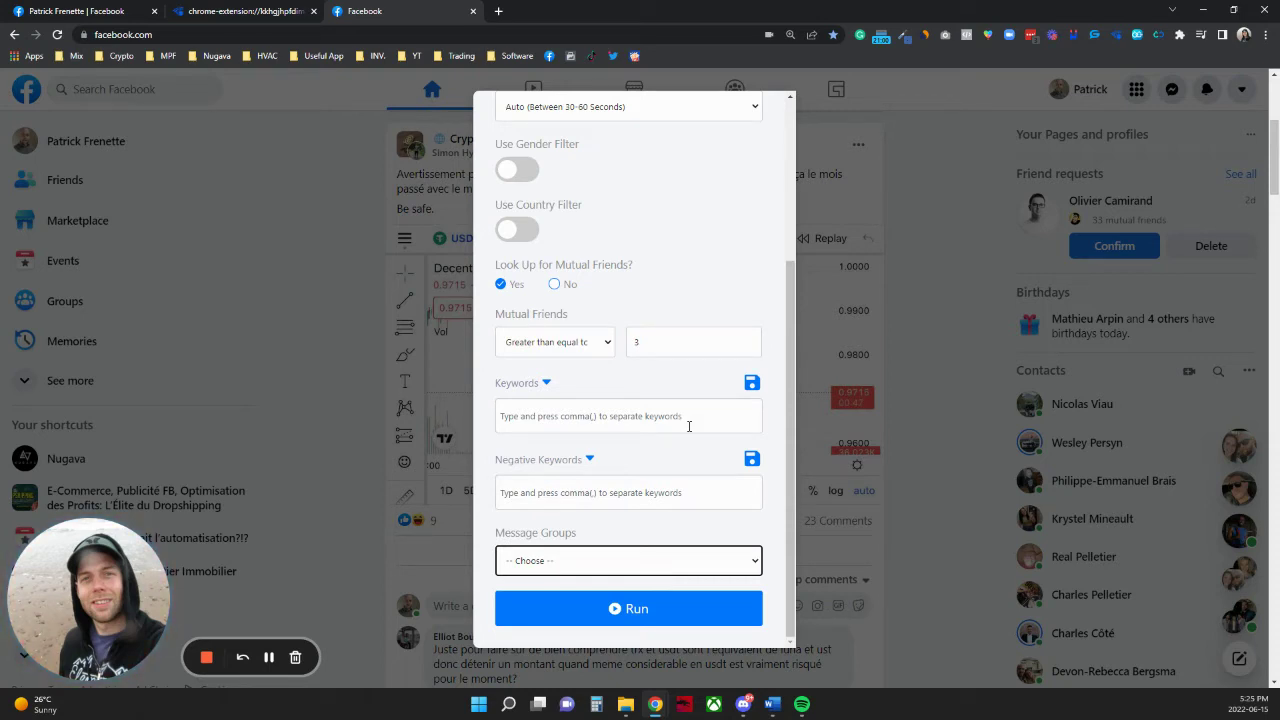
click(631, 563)
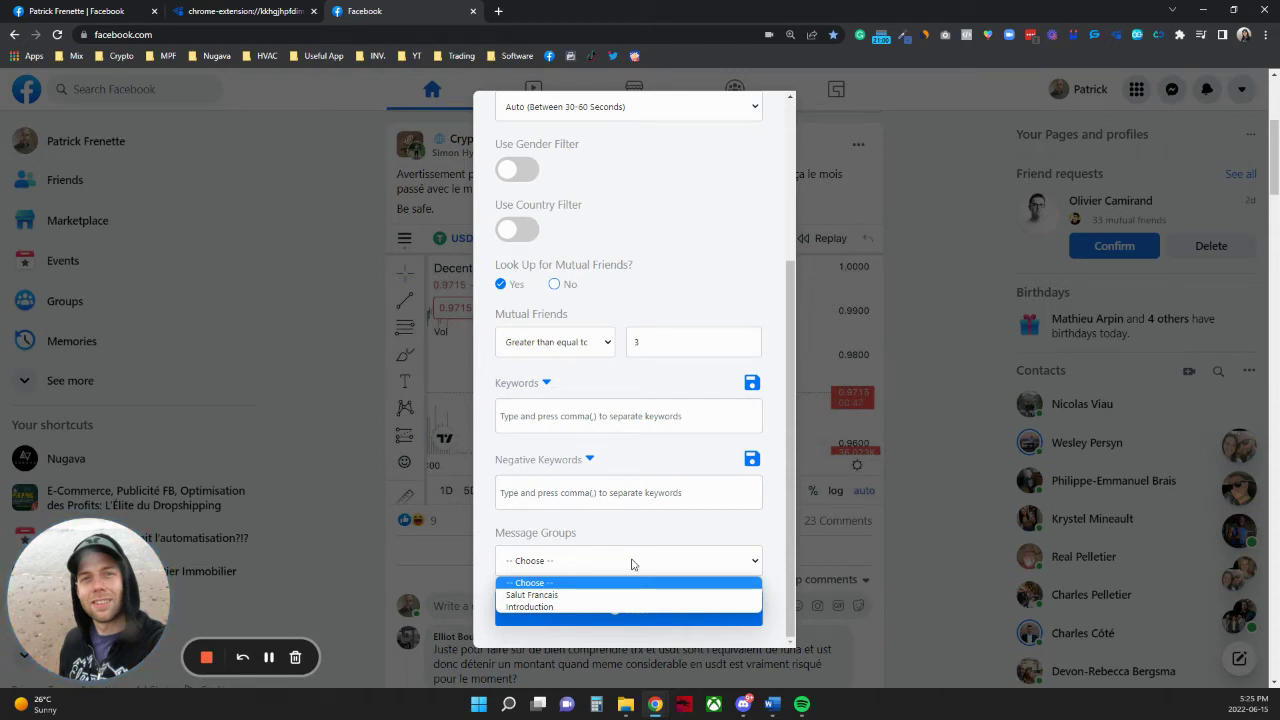
scroll(634, 340, up, 3)
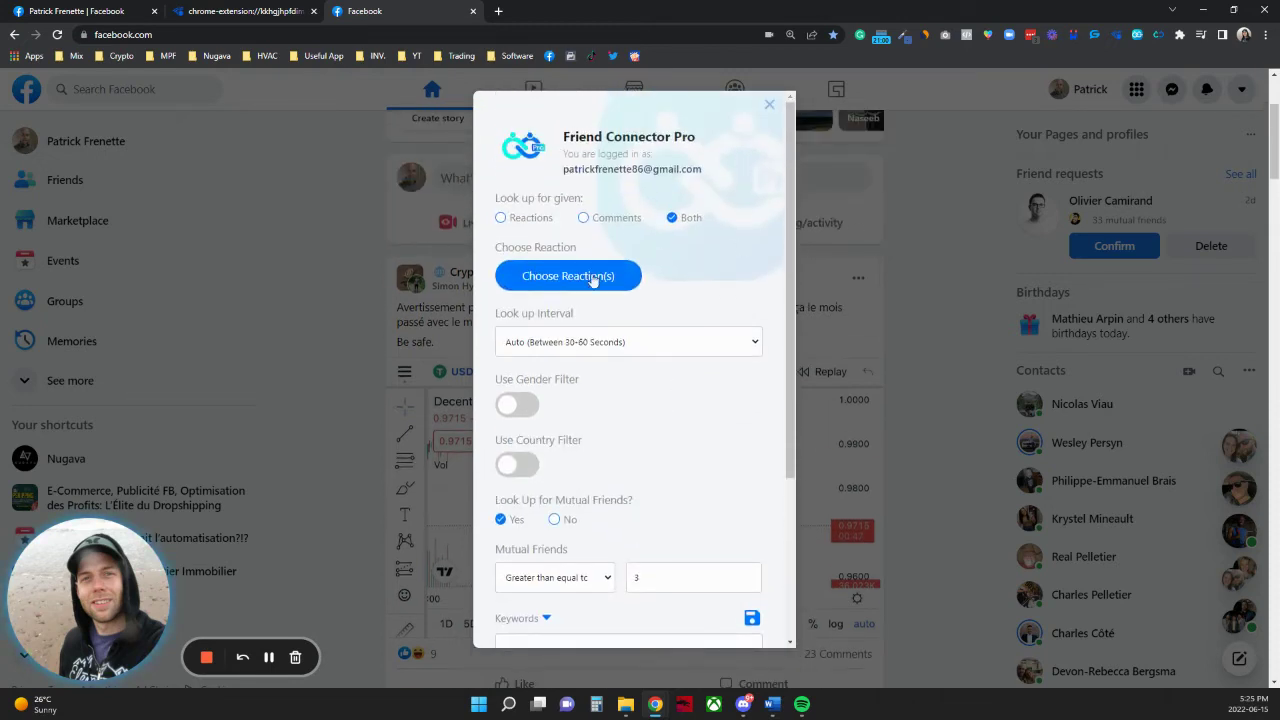
click(769, 104)
- Check the post's commenters, reopen Friend Connector Pro to review its settings through to the run option, and close it
scroll(545, 287, down, 1)
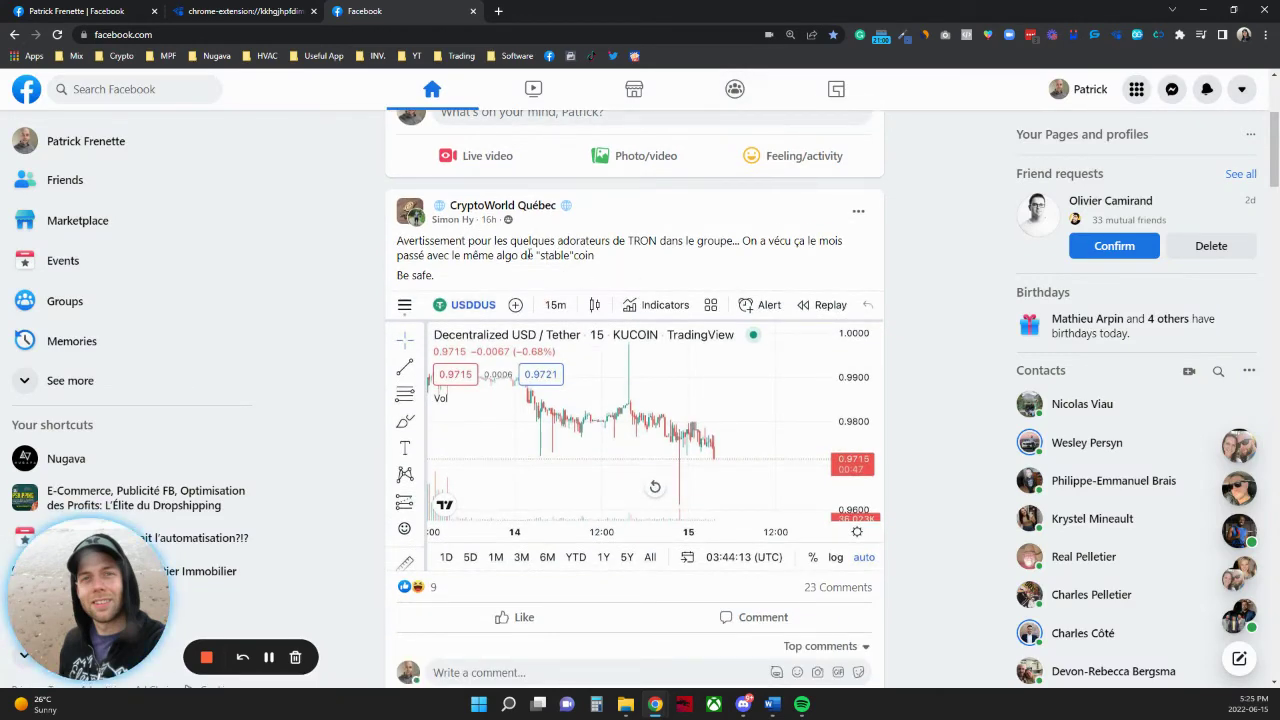
scroll(815, 572, down, 1)
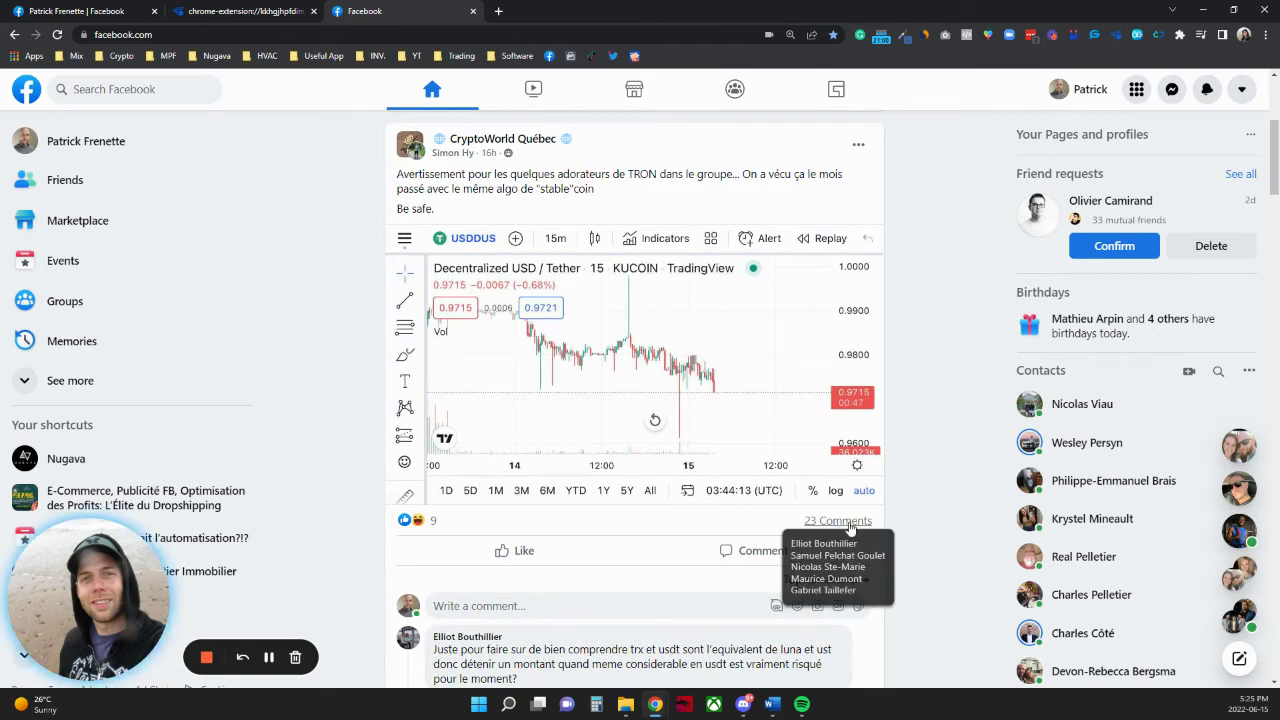
click(858, 144)
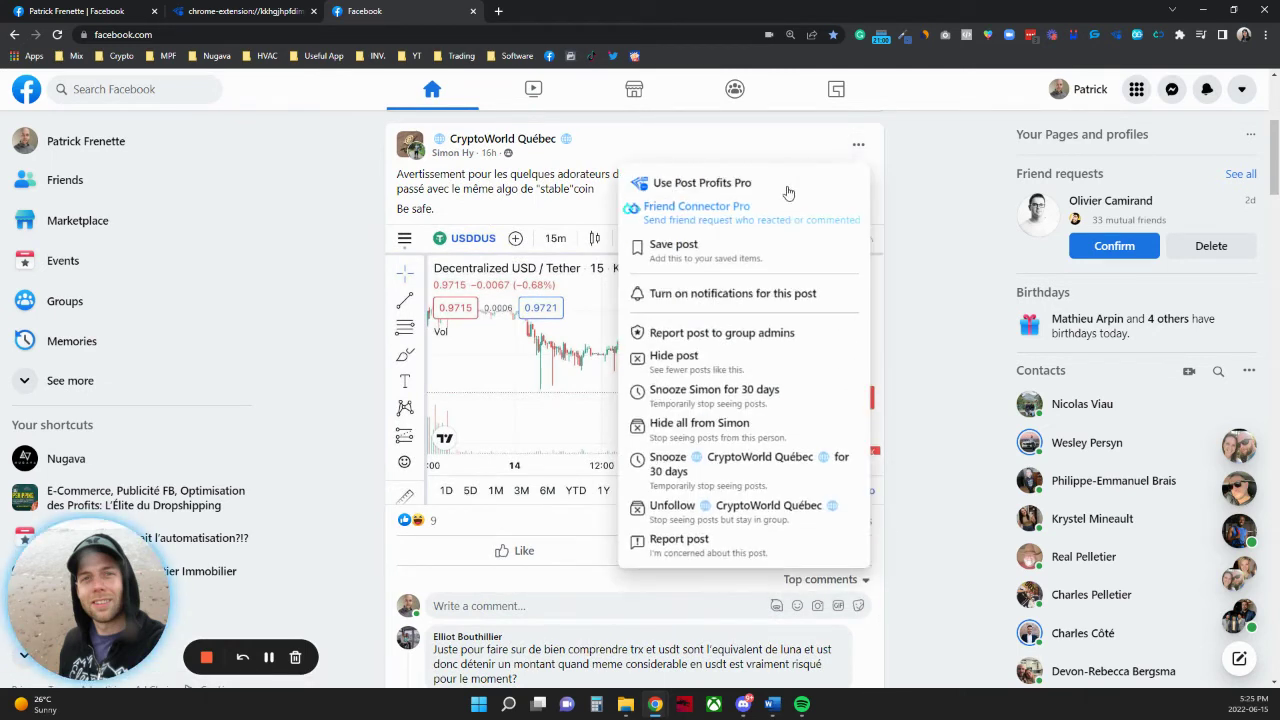
click(698, 210)
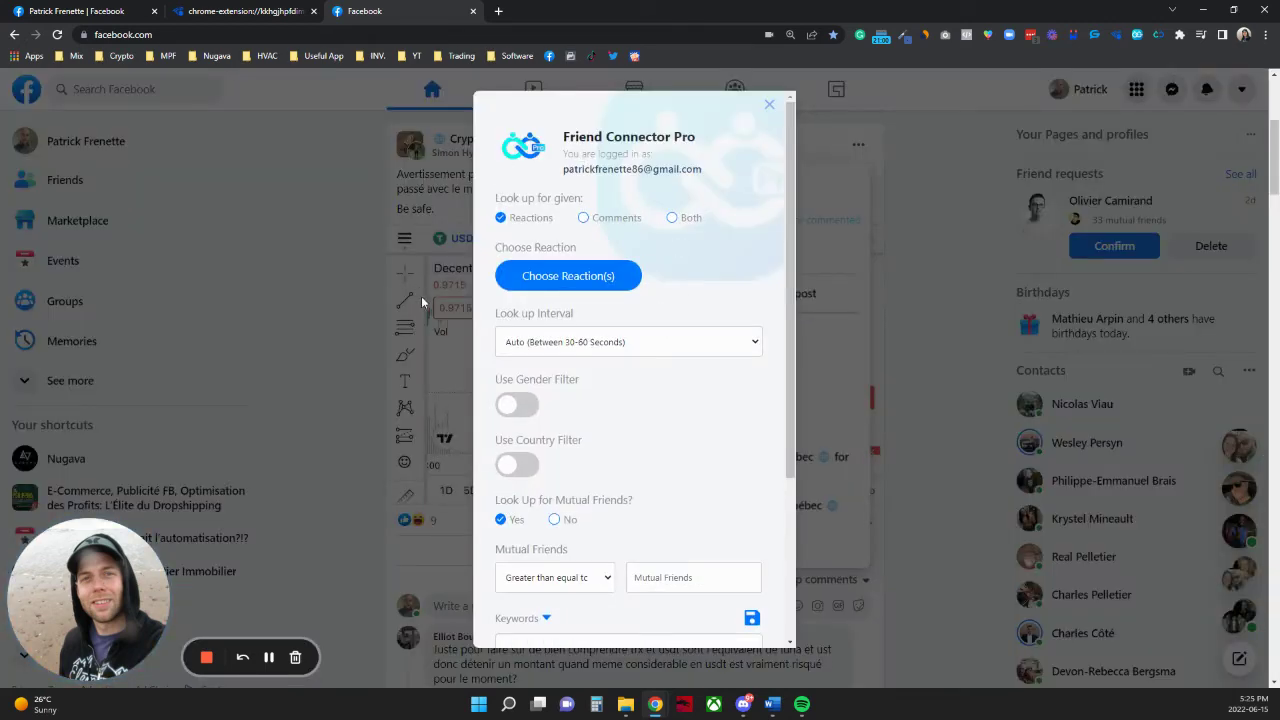
scroll(611, 423, down, 3)
scroll(629, 448, down, 1)
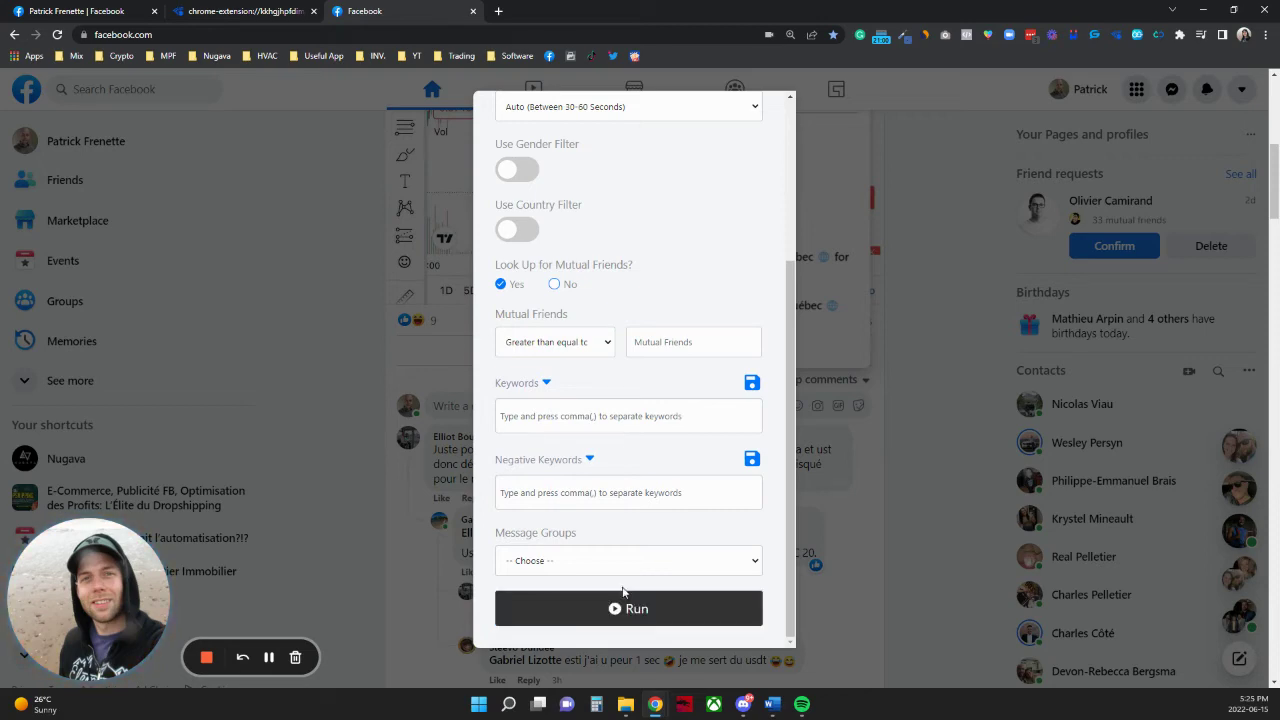
scroll(617, 331, up, 3)
click(770, 106)
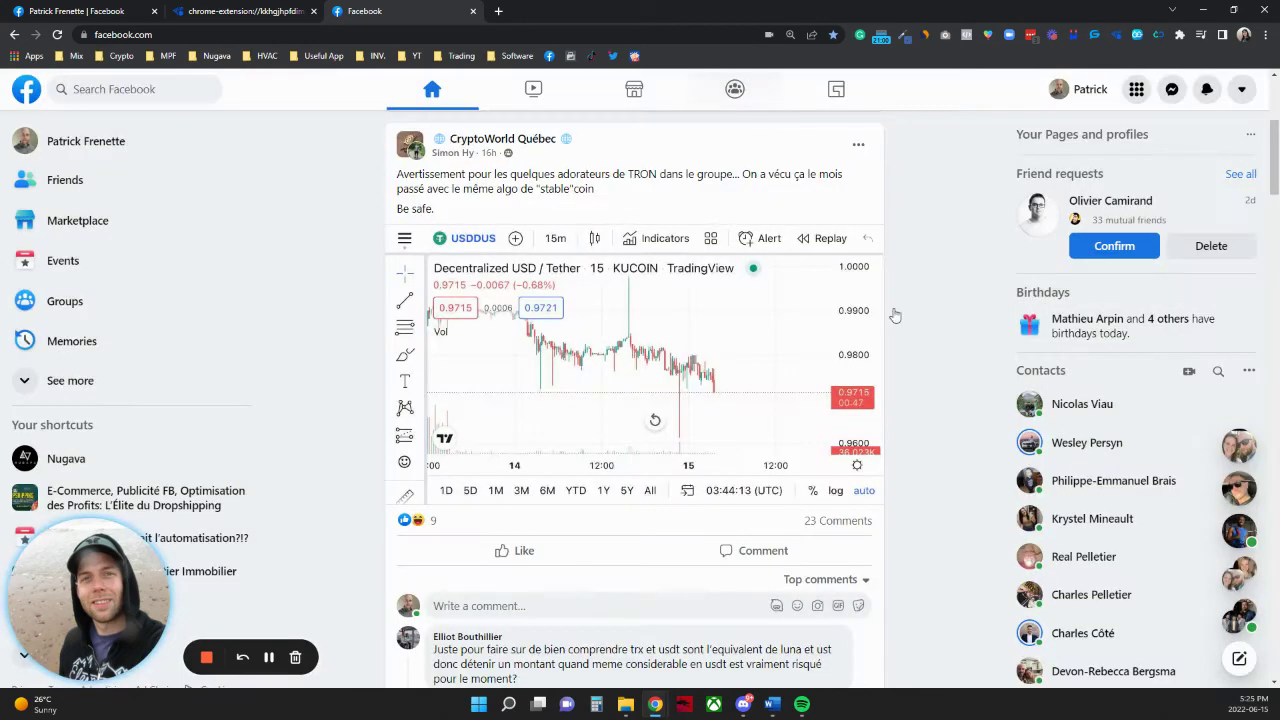
- Examine the sponsored real-estate guide post's available actions, including Friend Connector Pro, and who commented on or shared it
mouse_move(519, 145)
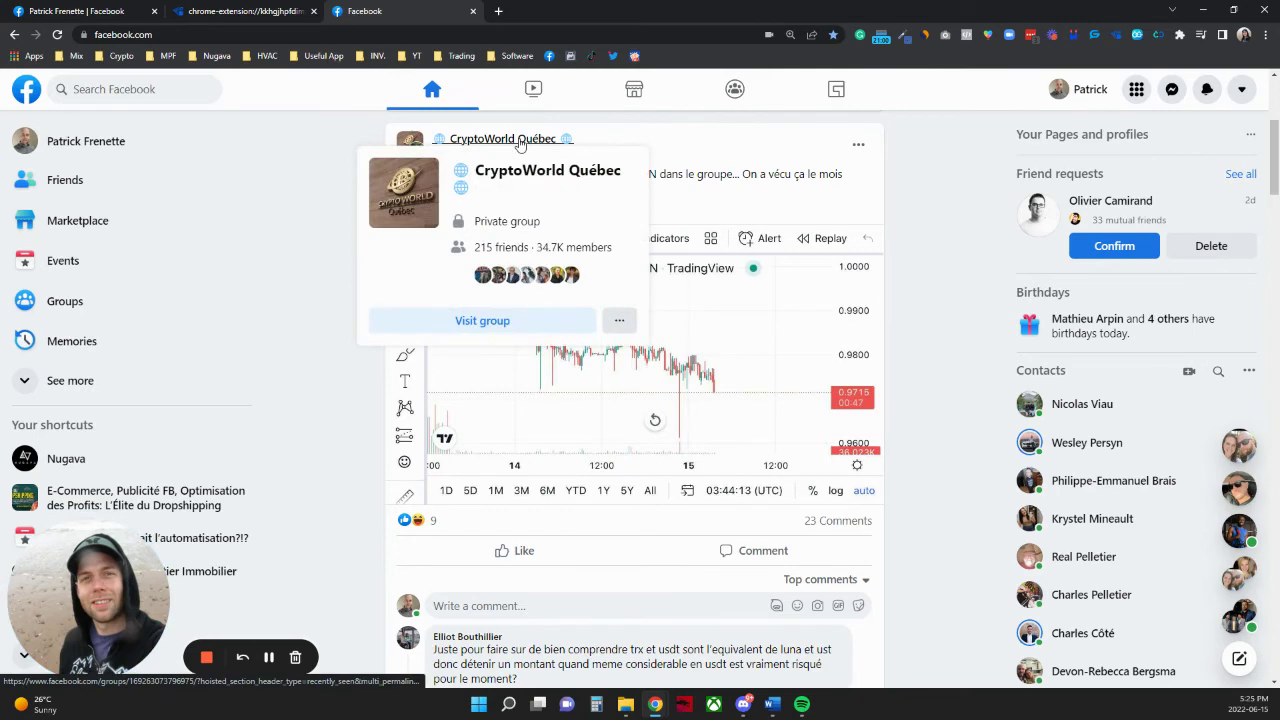
scroll(838, 410, down, 7)
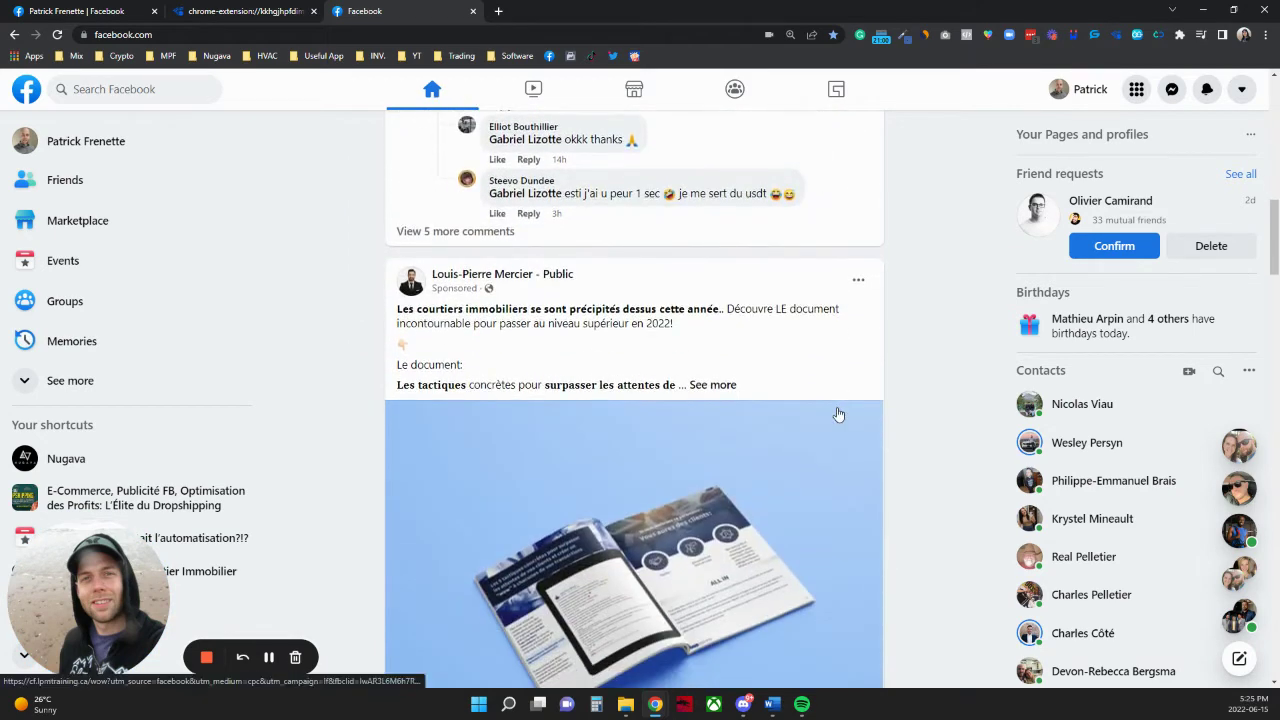
scroll(838, 414, down, 2)
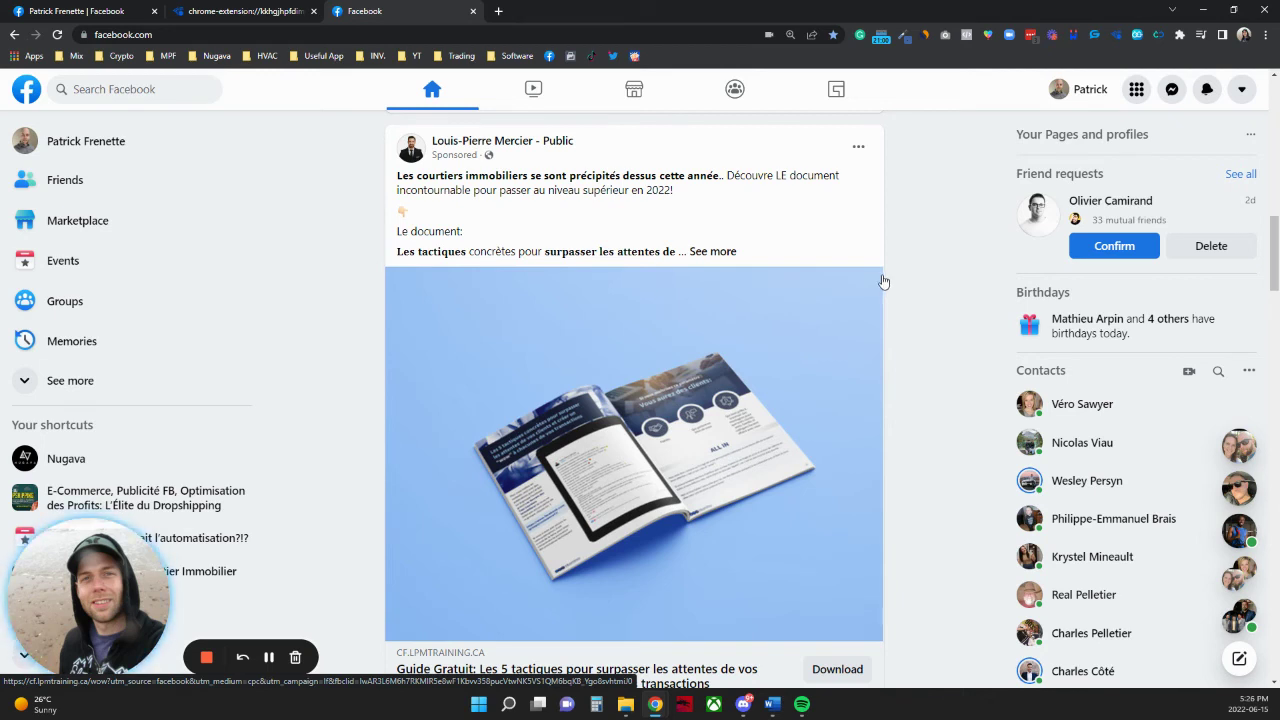
click(857, 149)
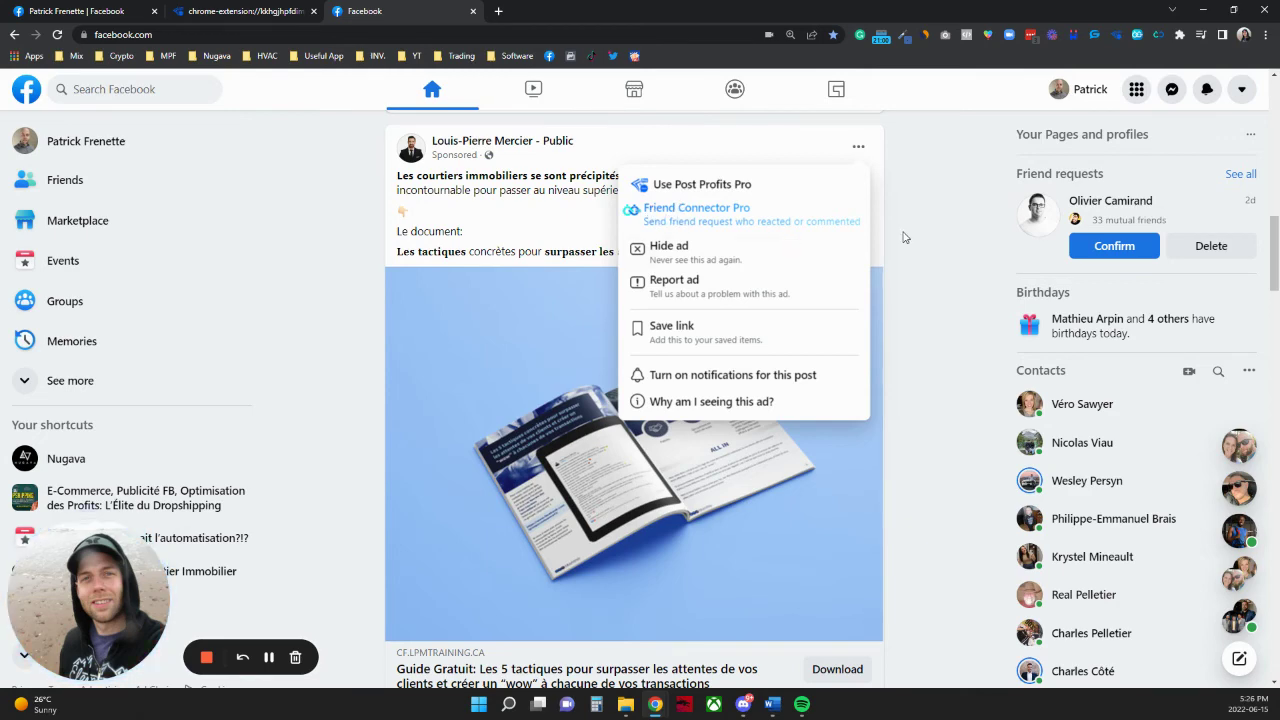
scroll(900, 244, down, 3)
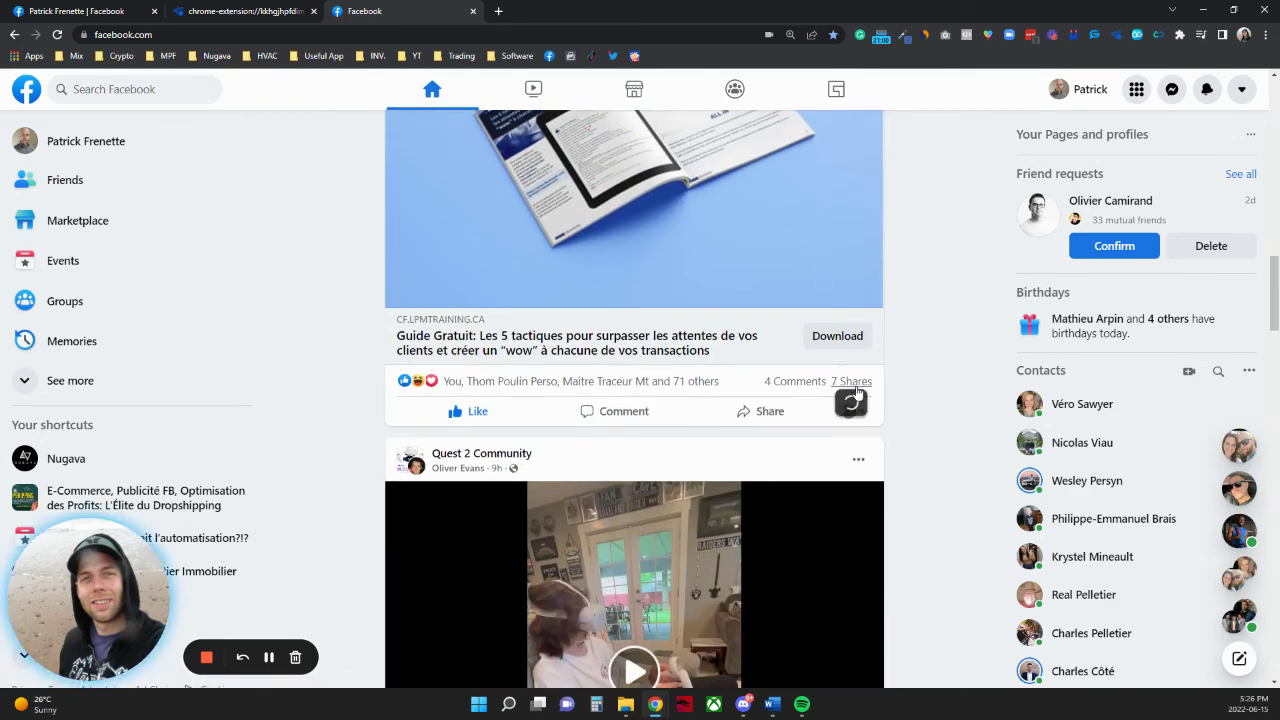
mouse_move(841, 394)
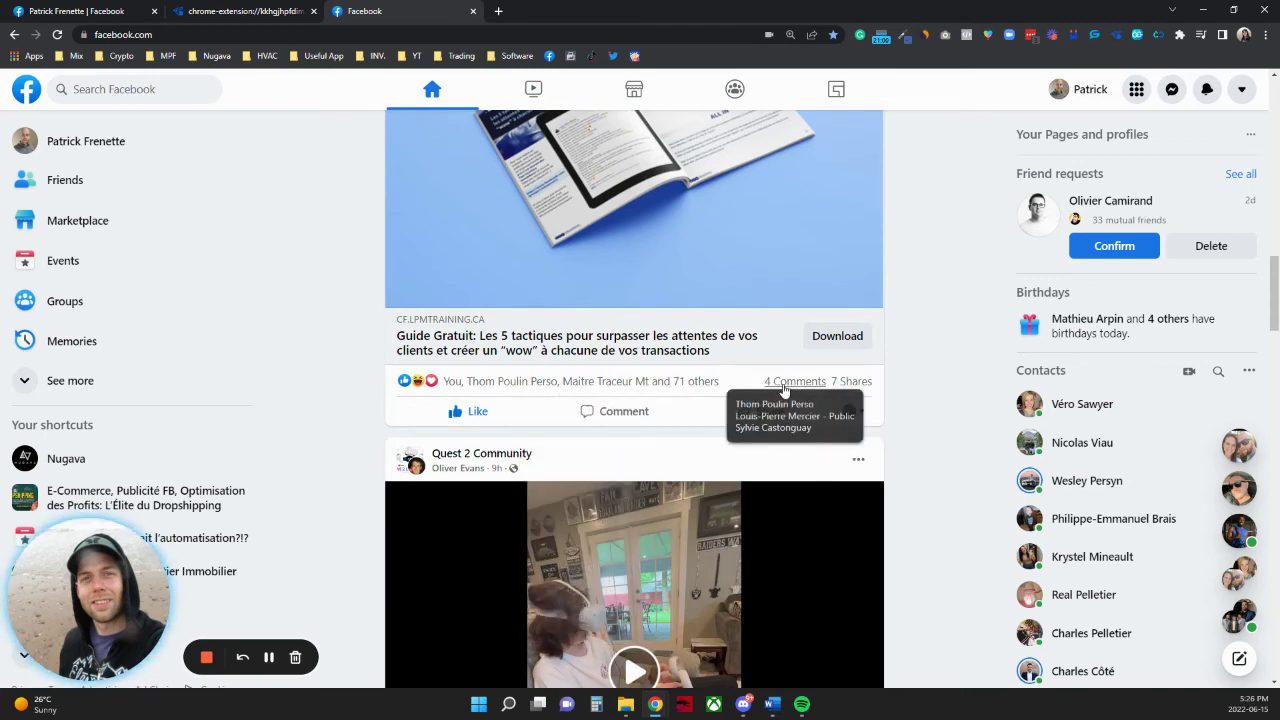
mouse_move(695, 381)
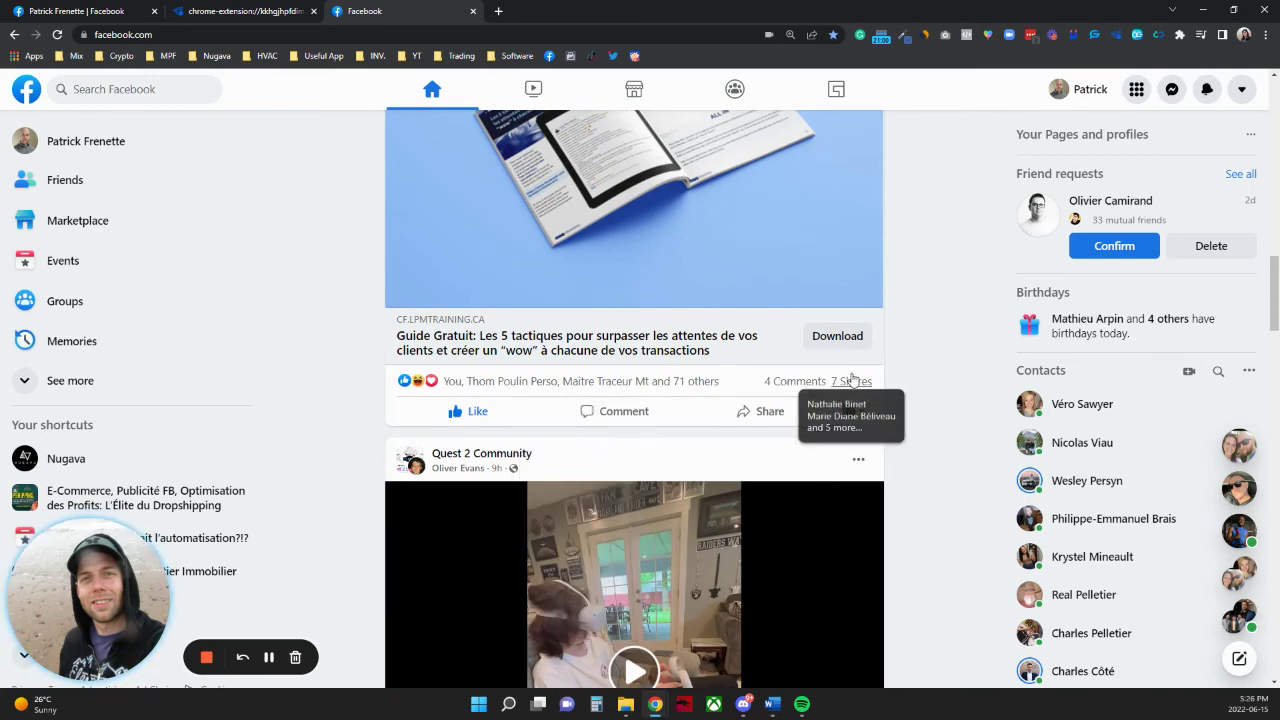
- Open Friend Connector Pro for the sponsored real-estate guide post, review its lookup, filter and message settings, and close it without running
scroll(877, 211, up, 3)
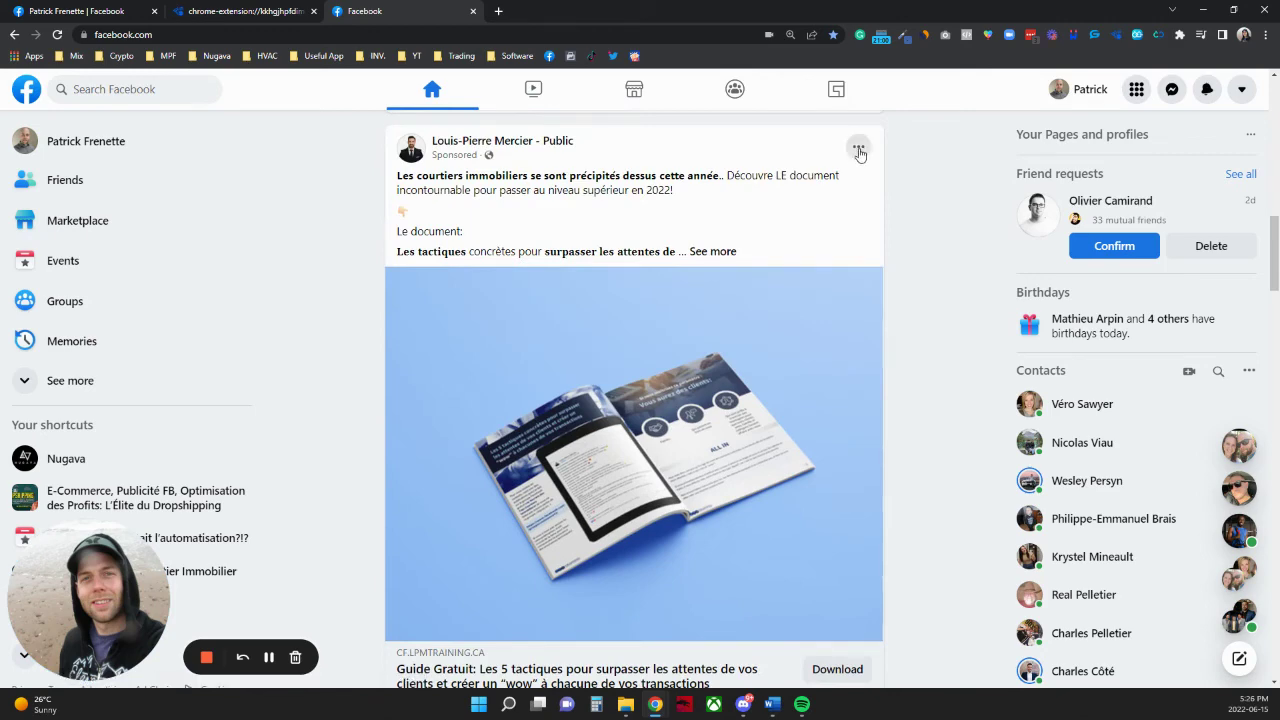
click(858, 147)
click(709, 218)
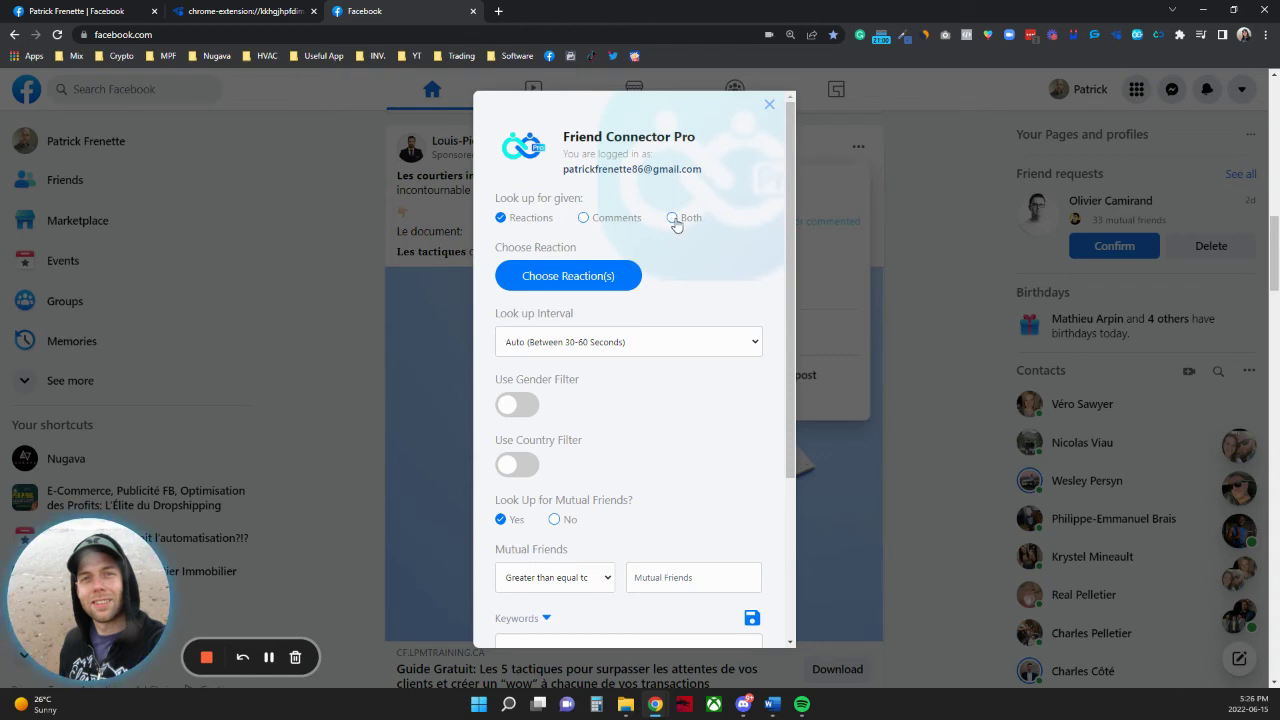
scroll(670, 290, down, 2)
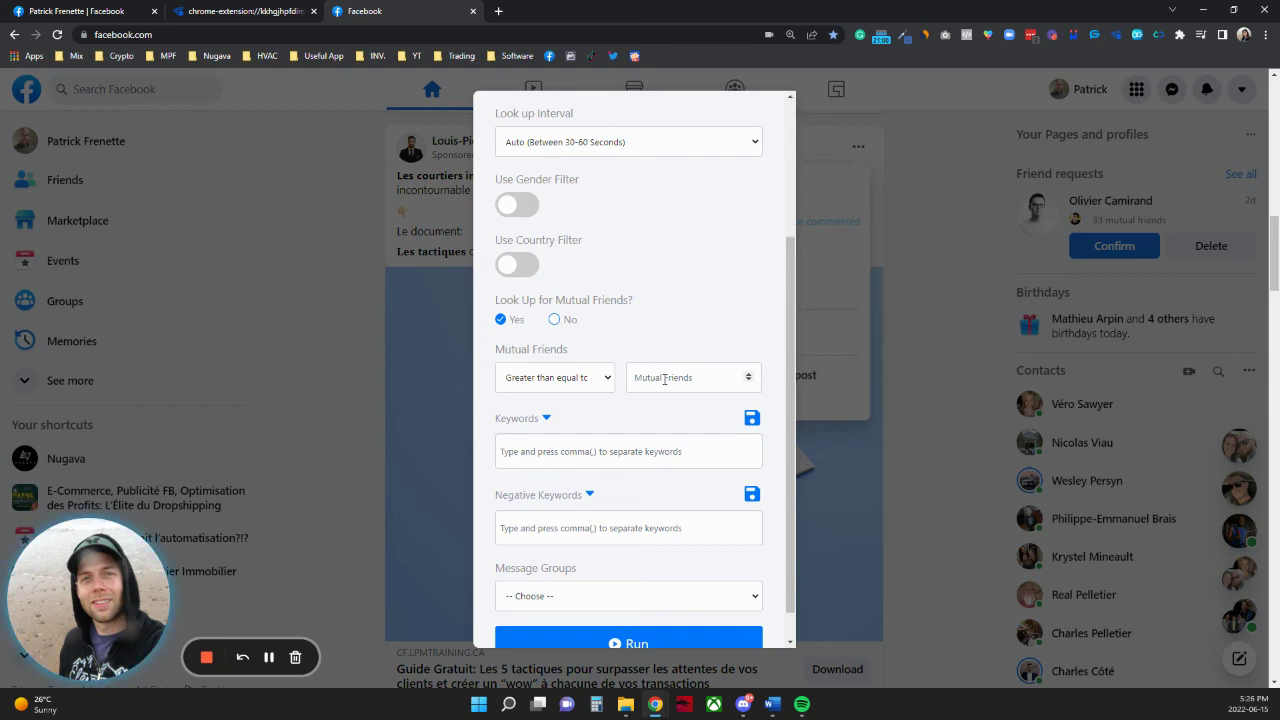
scroll(645, 371, down, 2)
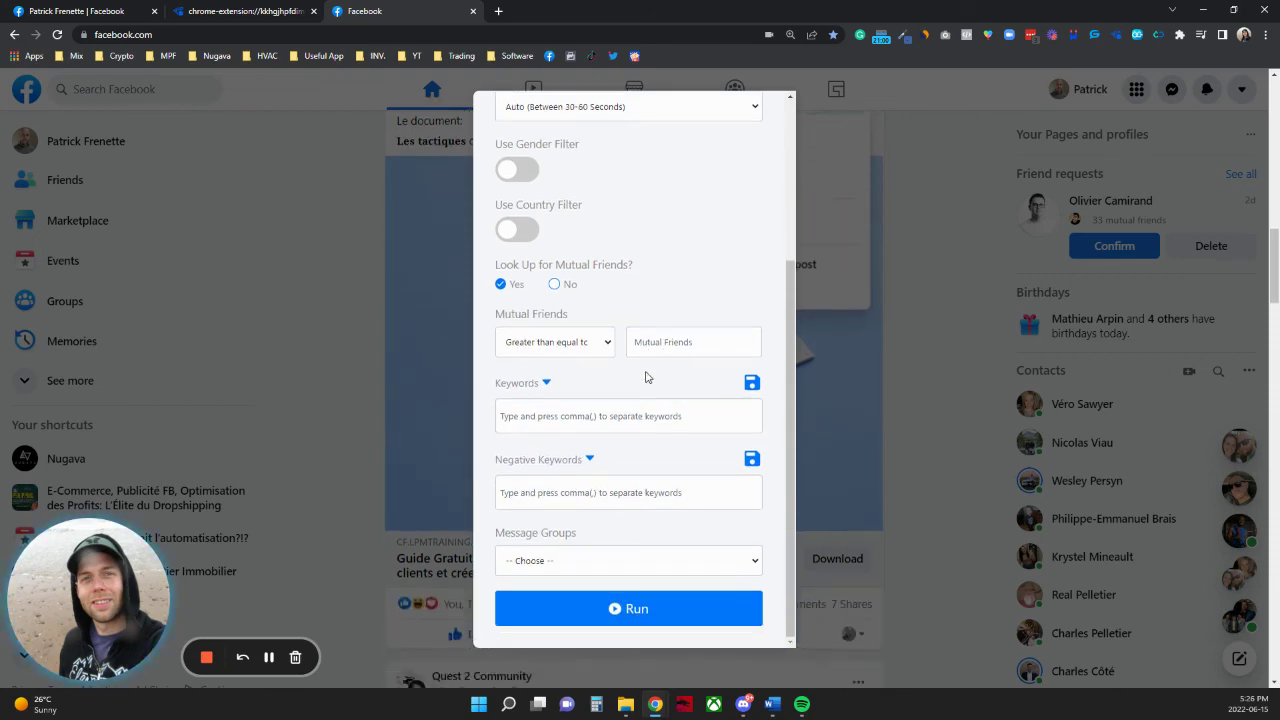
scroll(769, 220, up, 3)
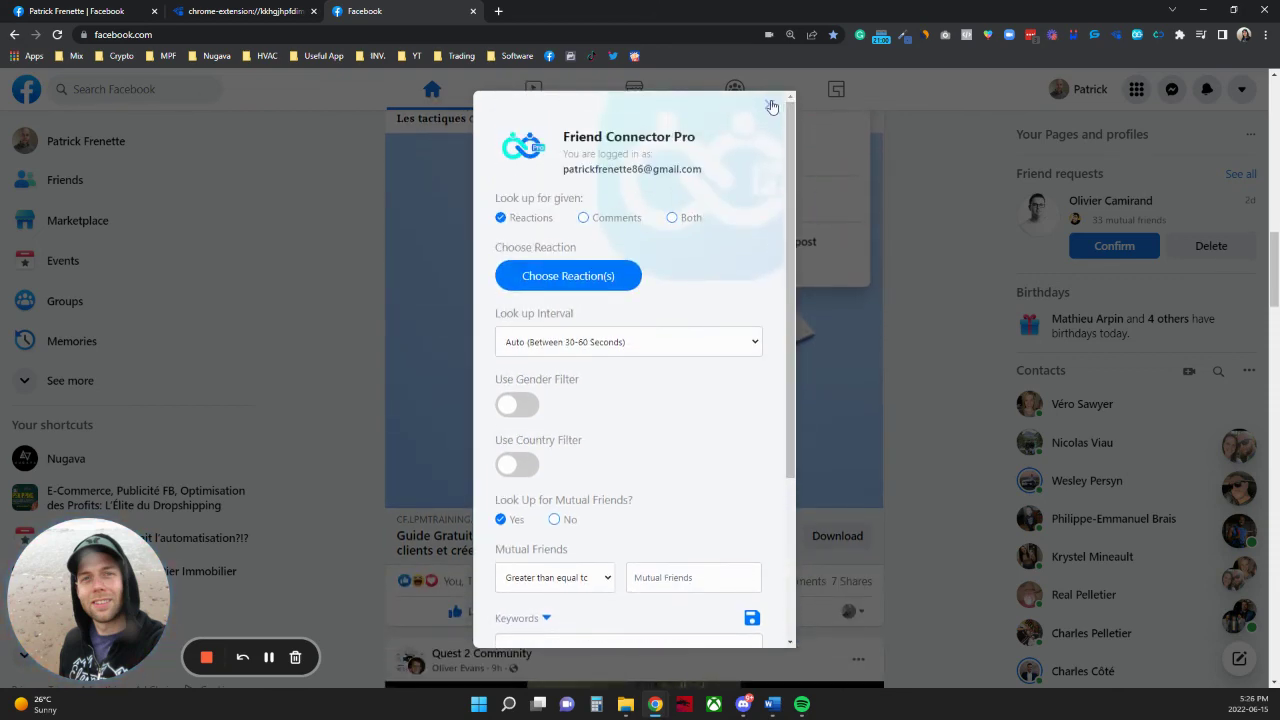
click(769, 104)
scroll(975, 434, up, 2)
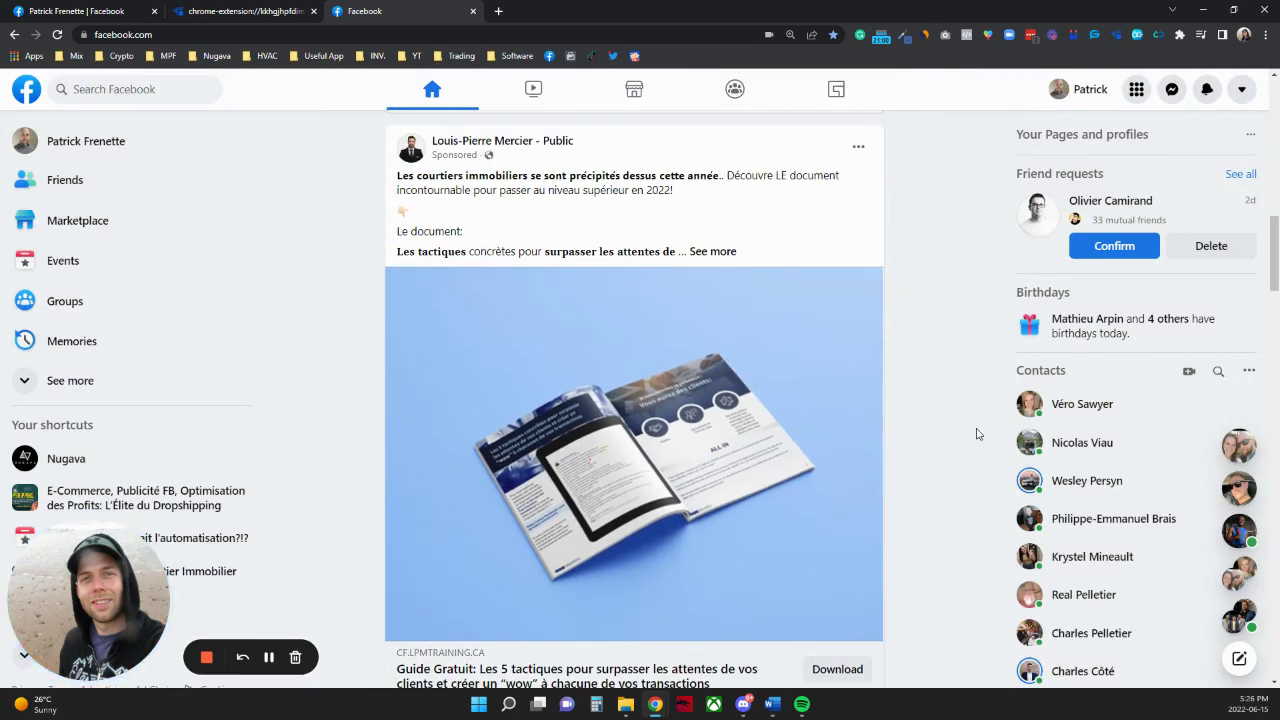